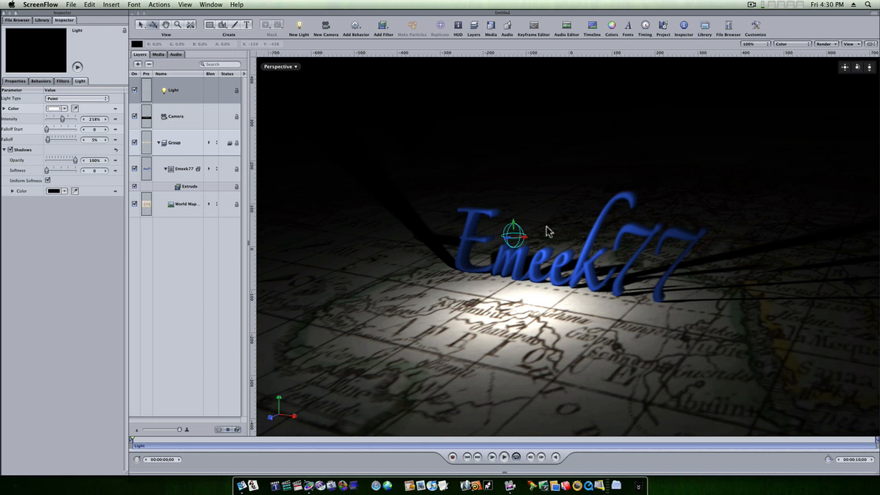
Raise the point light along its vertical axis so it sits higher above the map beside the blue extruded title.
click(513, 216)
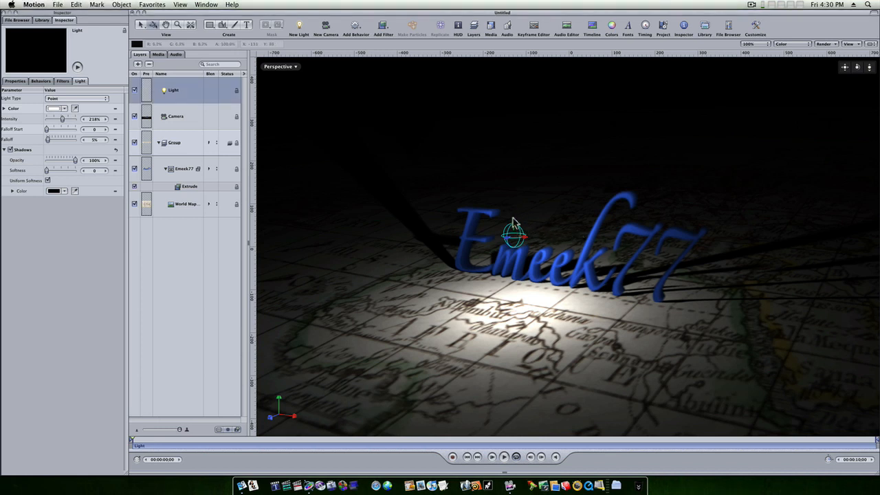
drag(517, 230, 512, 210)
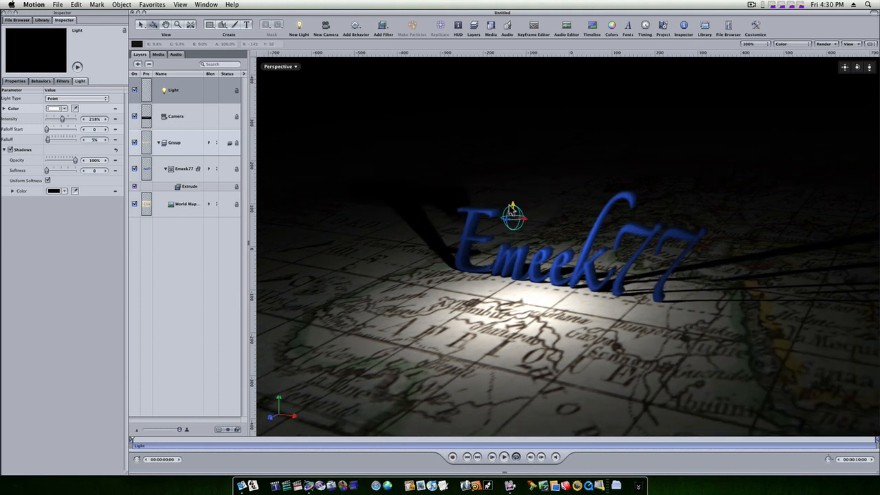
Create a new project and add the World Map 01 image from the Library content matching "map".
click(58, 5)
click(69, 19)
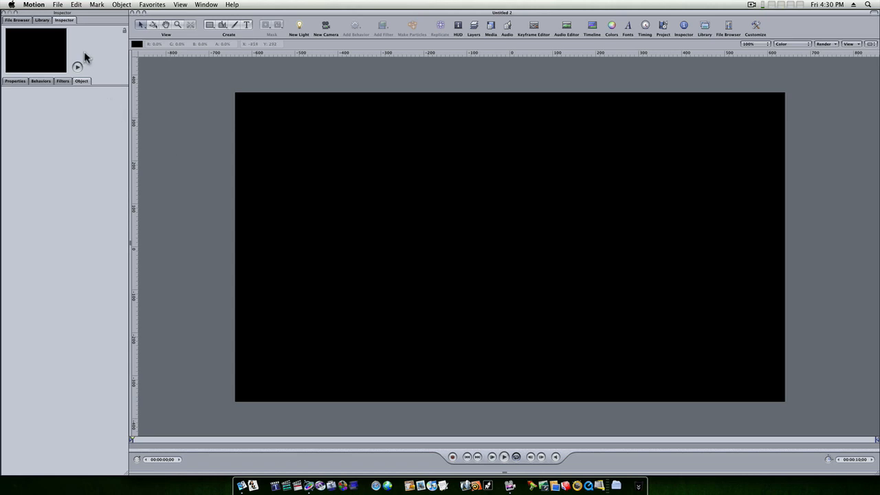
click(43, 21)
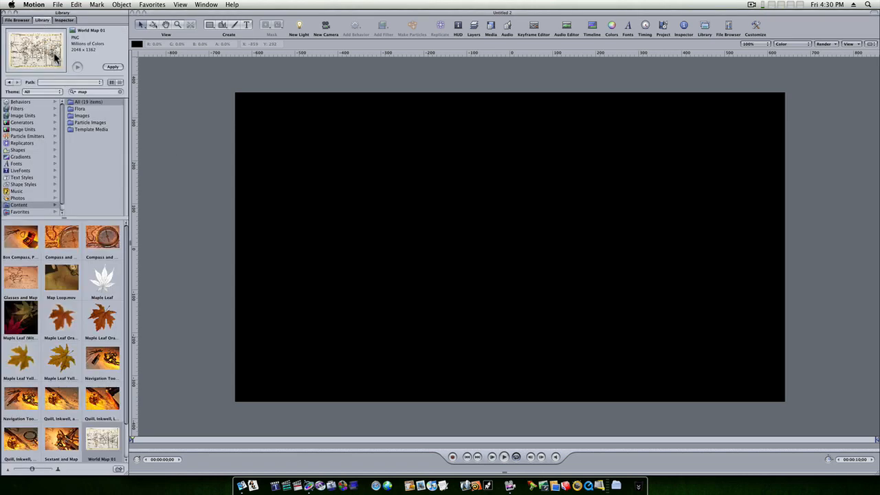
drag(93, 93, 59, 93)
text(map)
click(107, 450)
click(118, 67)
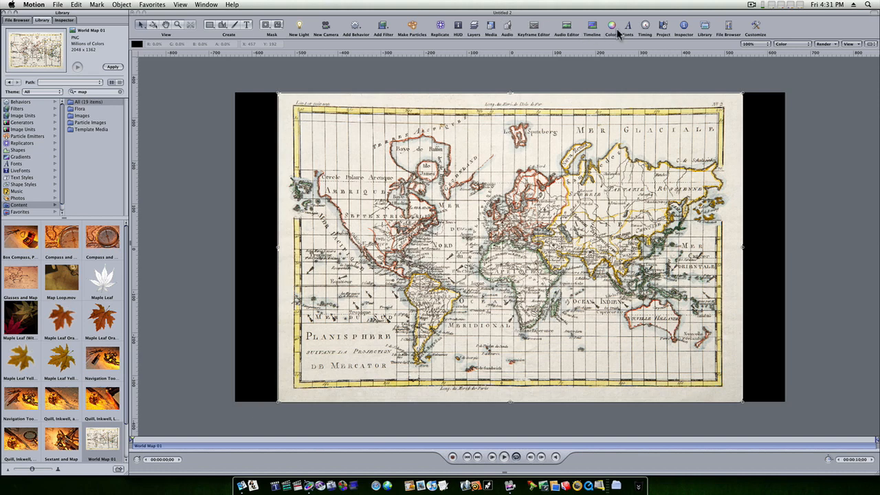
Show the project's layer list, add a camera with the group switched to 3D, and show the HUD.
click(662, 28)
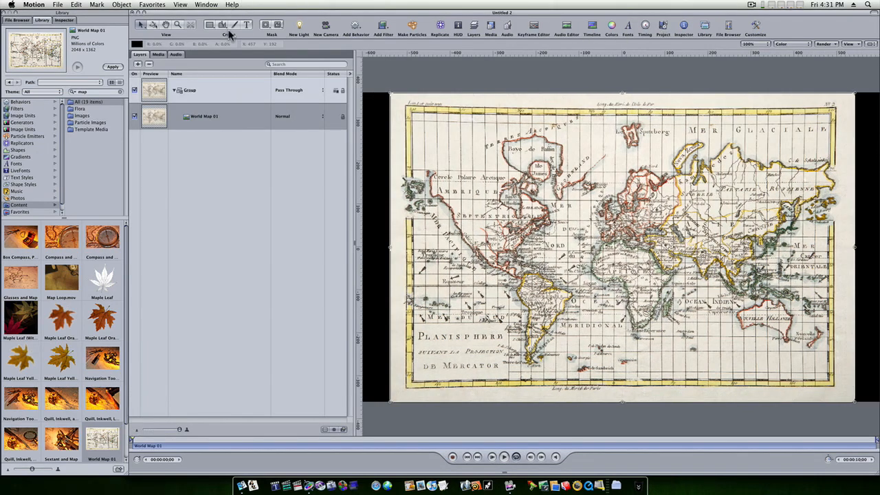
click(326, 28)
click(556, 65)
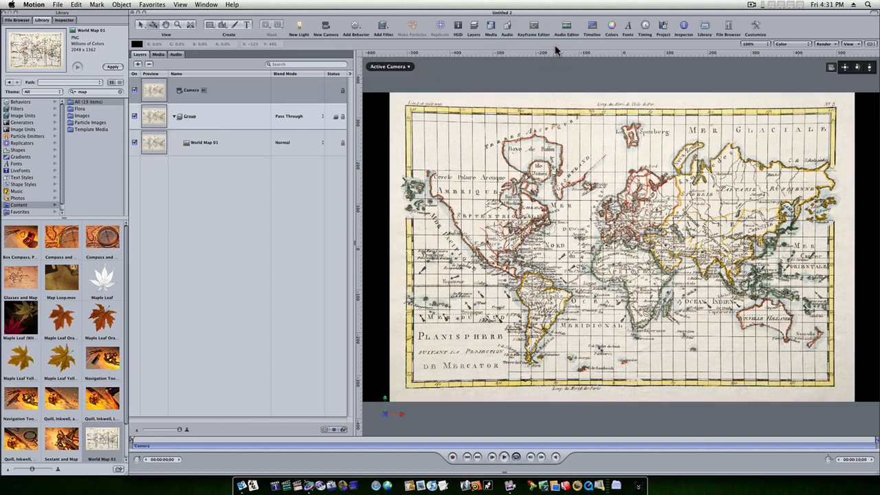
click(457, 27)
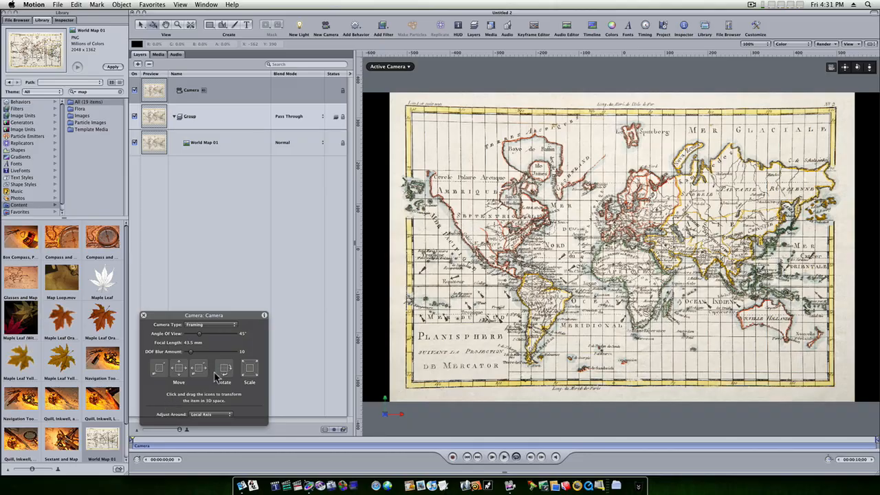
Try rotating the camera in 3D space and reset its view.
mouse_move(226, 372)
mouse_down()
mouse_move(227, 360)
mouse_move(220, 387)
mouse_move(229, 360)
mouse_move(215, 377)
mouse_move(230, 395)
mouse_move(231, 375)
mouse_move(206, 372)
mouse_move(222, 372)
mouse_up()
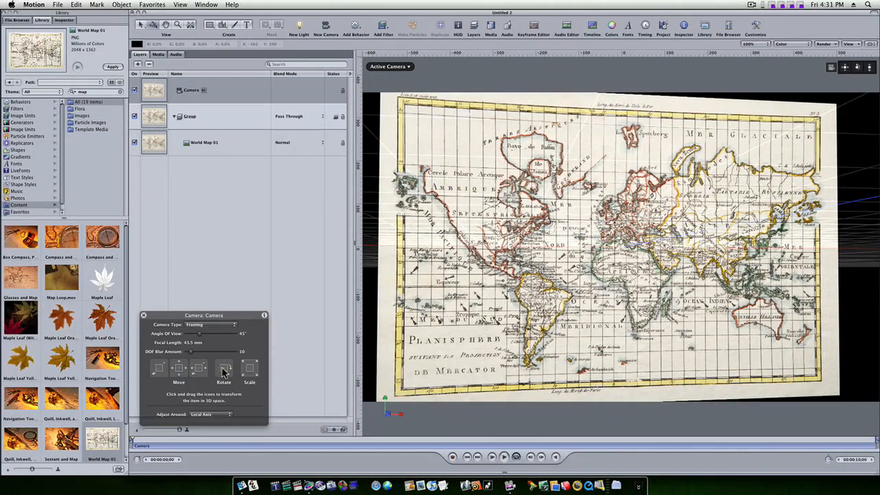
double_click(845, 68)
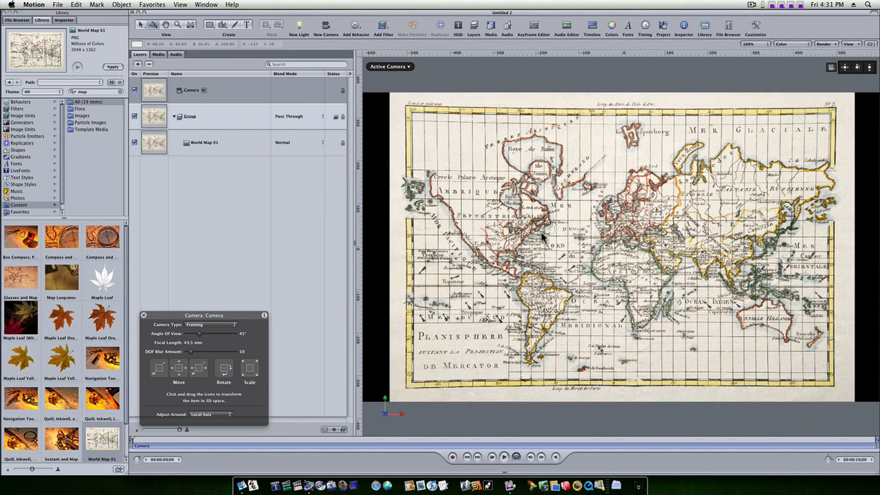
Rotate the World Map 01 layer until it lies flat like a floor and scale it to about 116%.
click(226, 144)
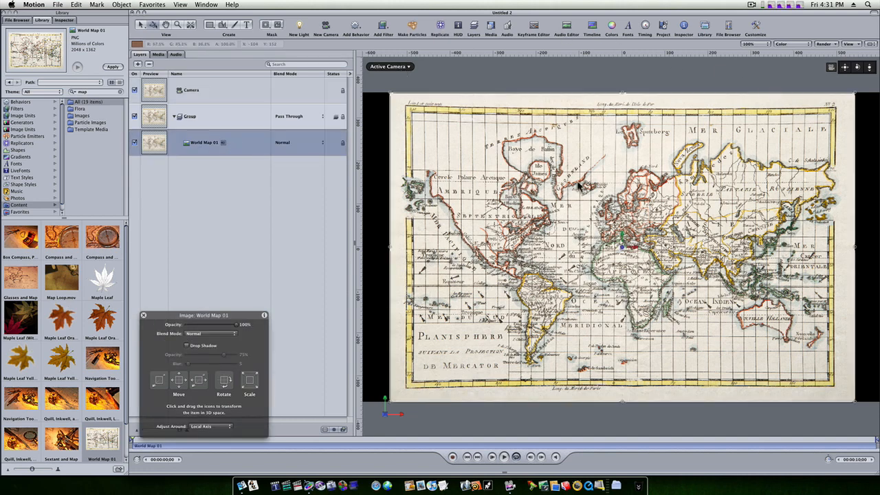
drag(622, 219, 622, 187)
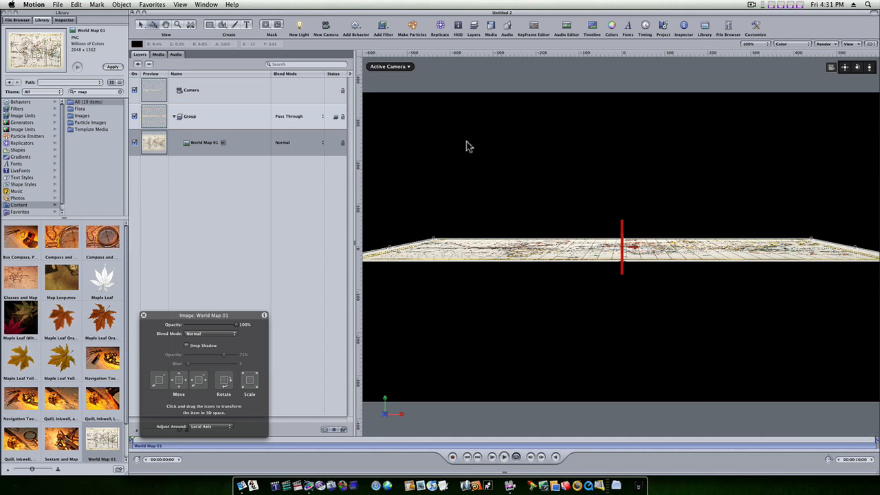
click(66, 19)
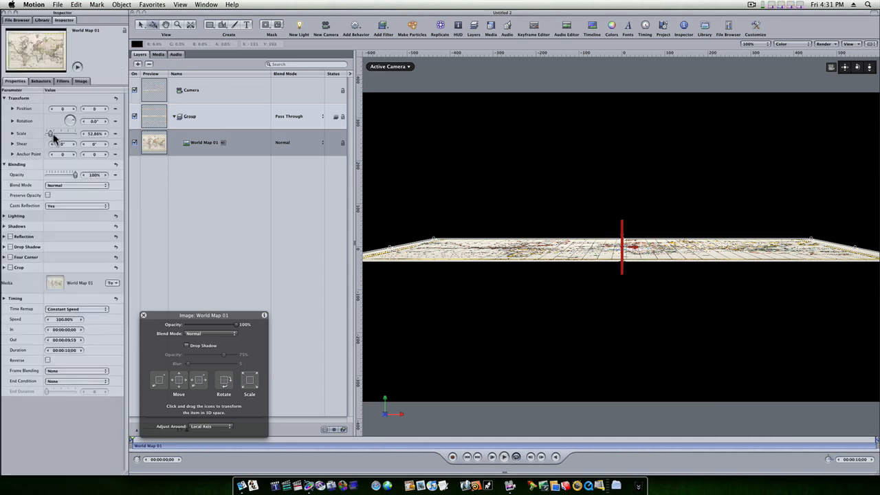
drag(52, 134, 55, 137)
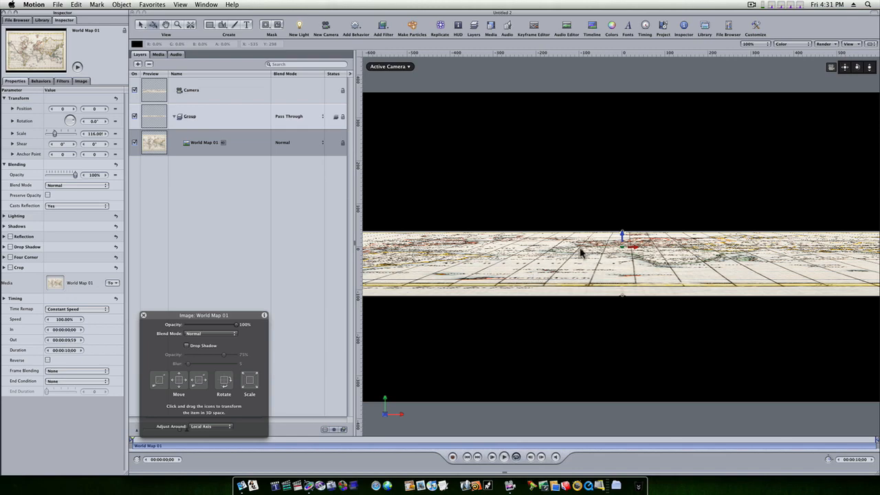
Lower the World Map 01 layer to a Y position of about -51.97 and dolly the camera closer to it.
drag(621, 237, 624, 256)
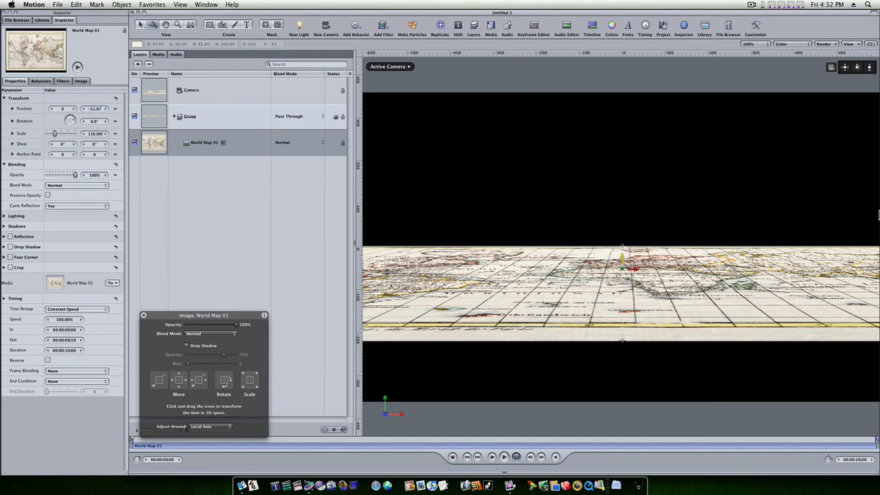
drag(869, 66, 869, 66)
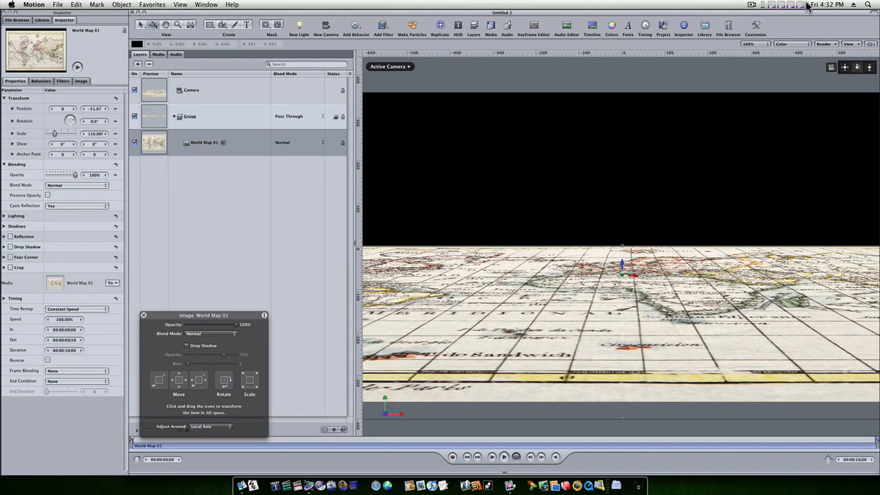
Add the text "Motion 4" above the map at a size of 128 pt.
click(247, 27)
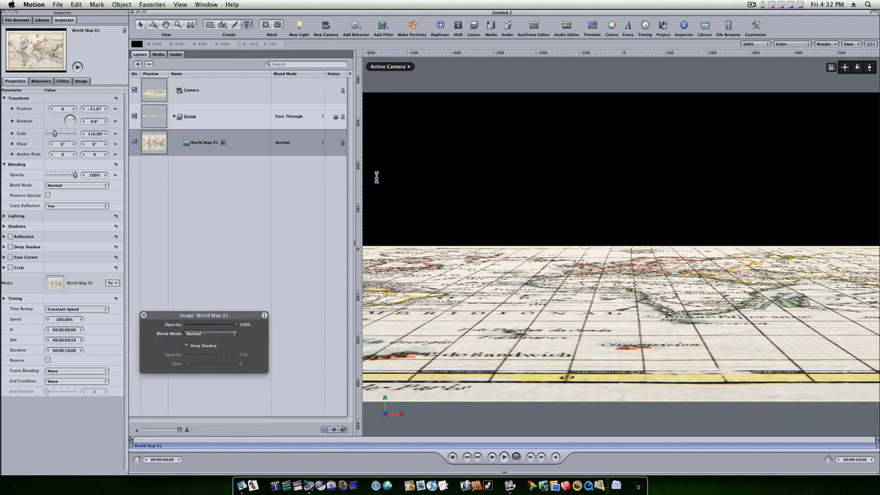
click(453, 191)
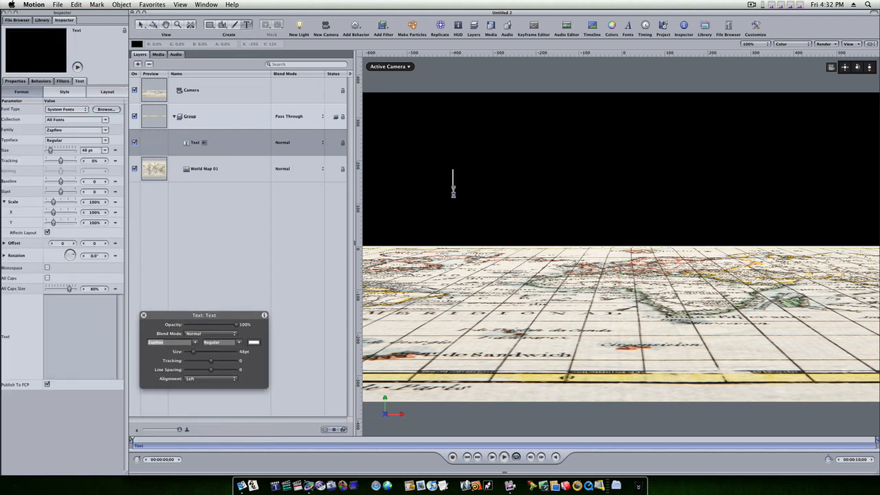
text(Sh)
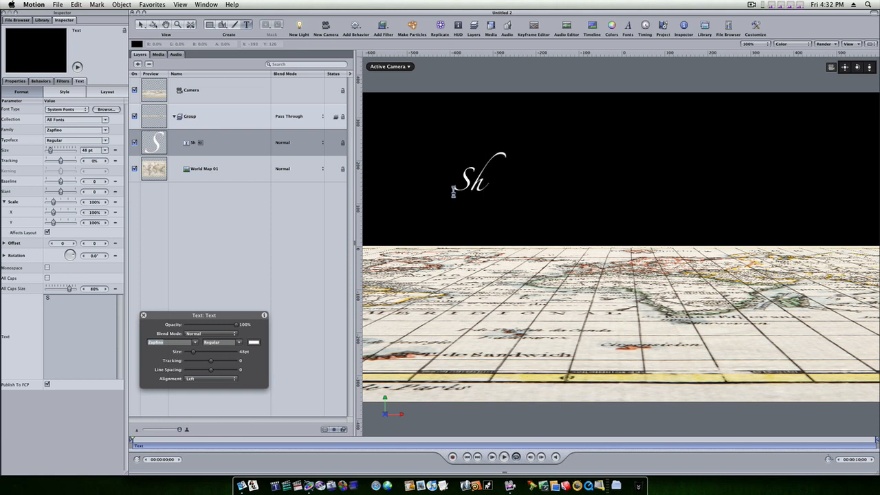
key(BackSpace)
key(BackSpace)
text(Motion 4)
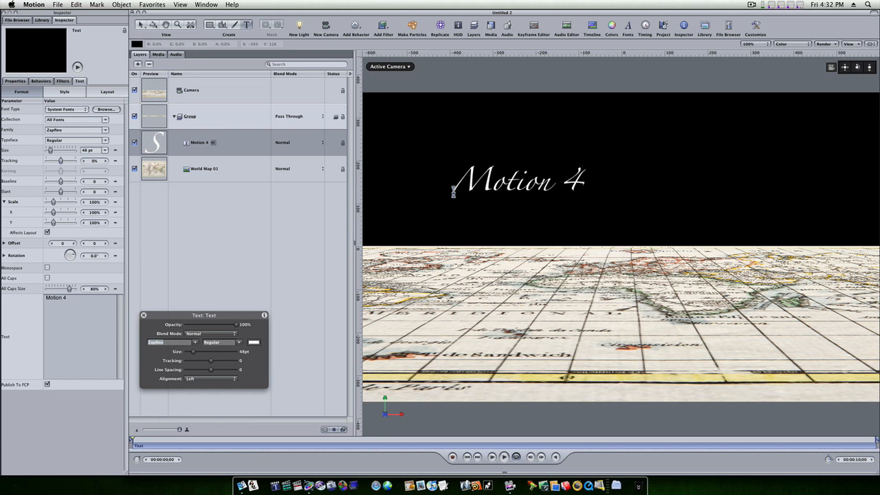
key(Escape)
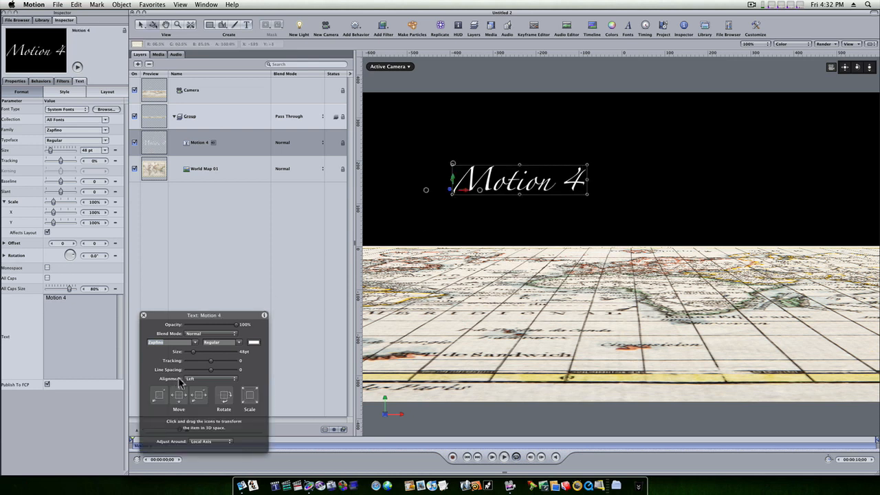
drag(193, 351, 216, 364)
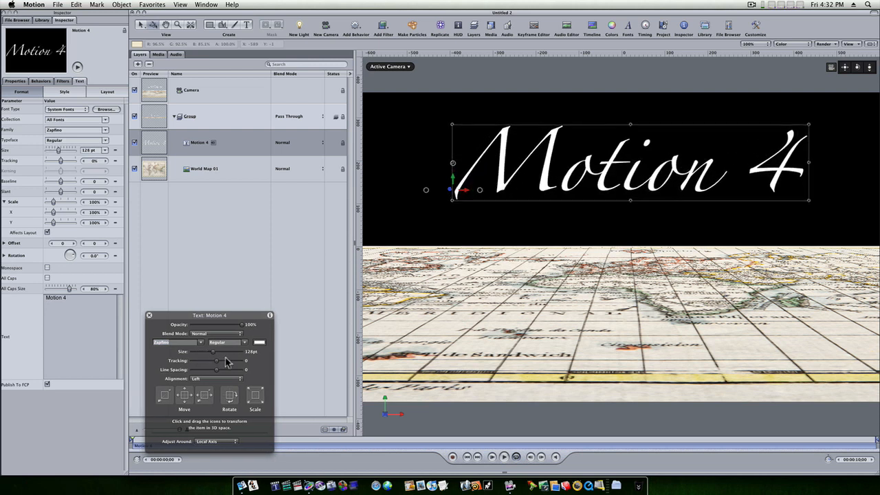
Color the "Motion 4" text blue and lower it until it stands on the map.
click(259, 342)
click(185, 297)
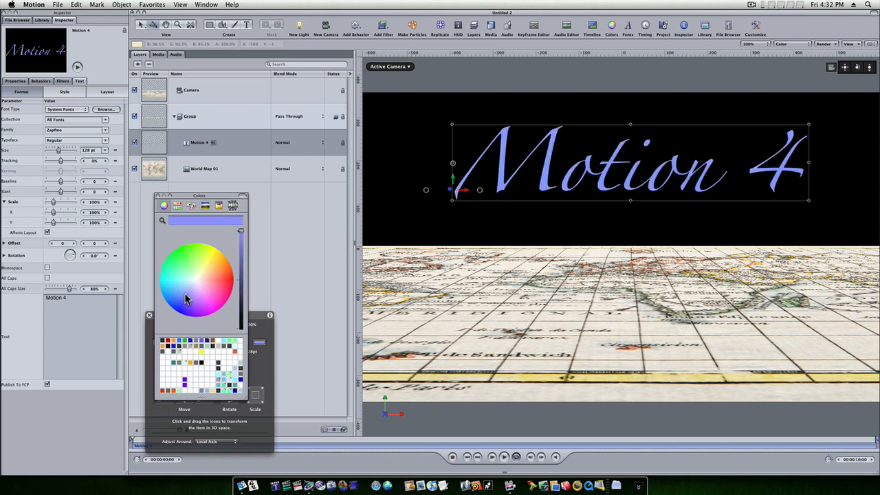
drag(186, 298, 180, 301)
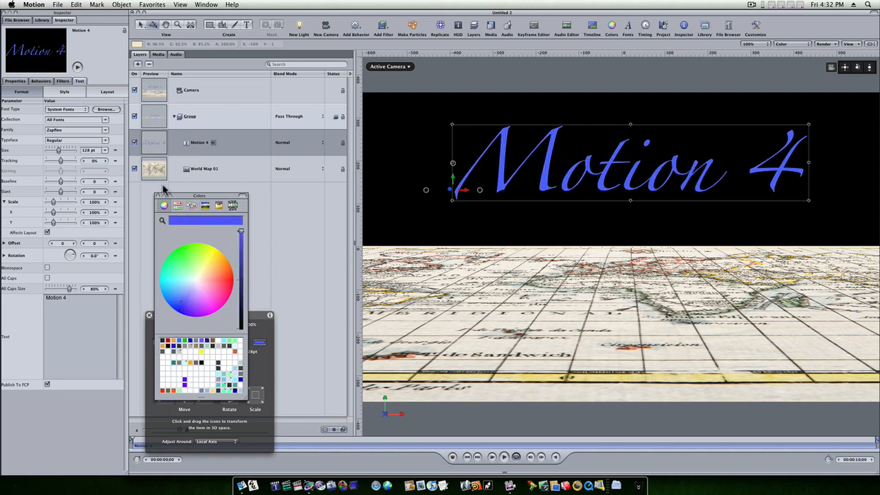
click(158, 196)
click(149, 315)
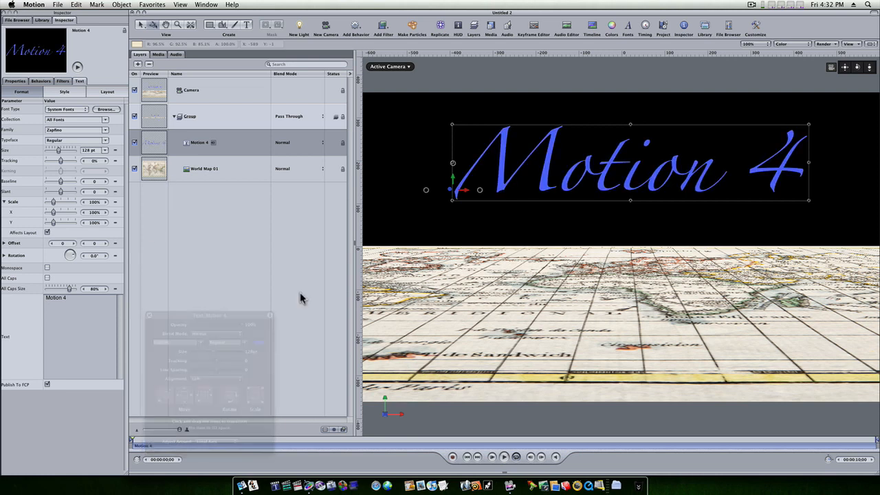
drag(454, 180, 464, 239)
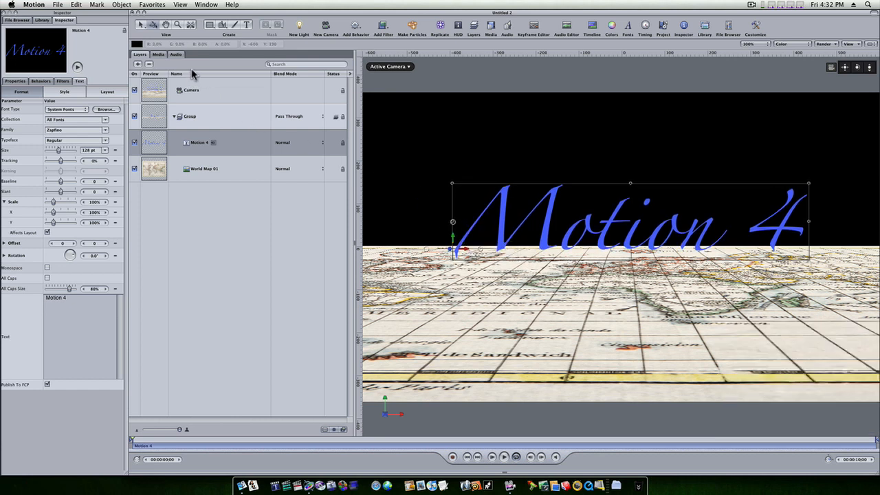
Add a point light raised just above the "Motion 4" text and set its intensity to 301%.
click(300, 26)
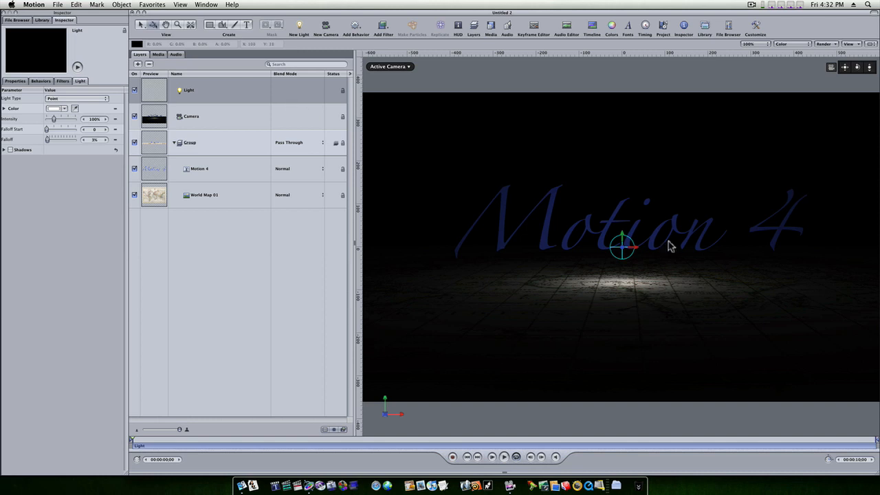
drag(625, 239, 541, 173)
drag(57, 118, 69, 120)
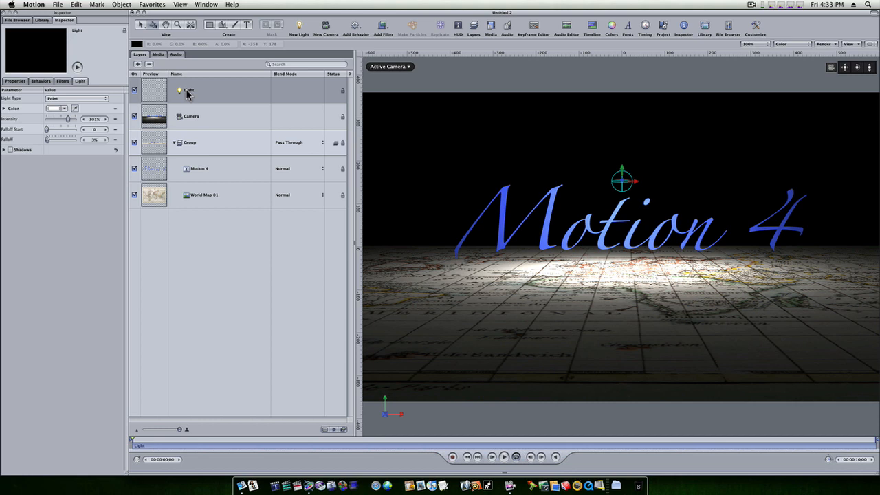
Turn on shadows for the light and view the scene in Perspective from a raised angle.
click(10, 150)
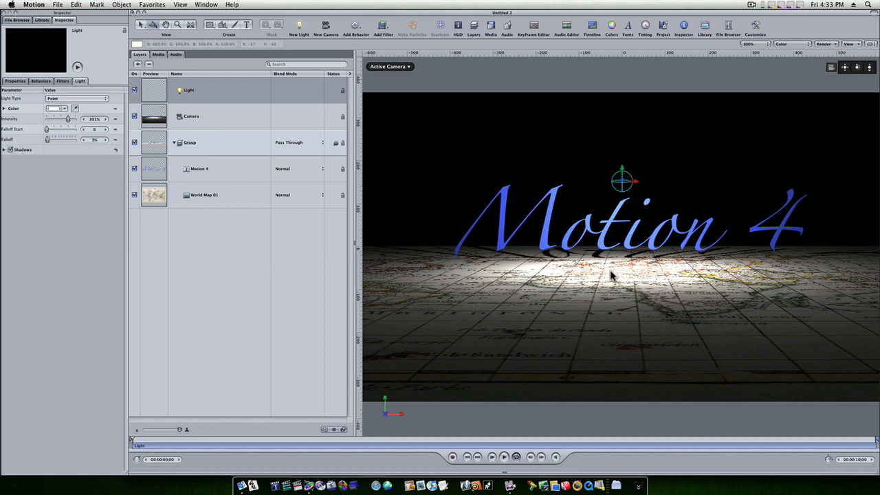
click(405, 68)
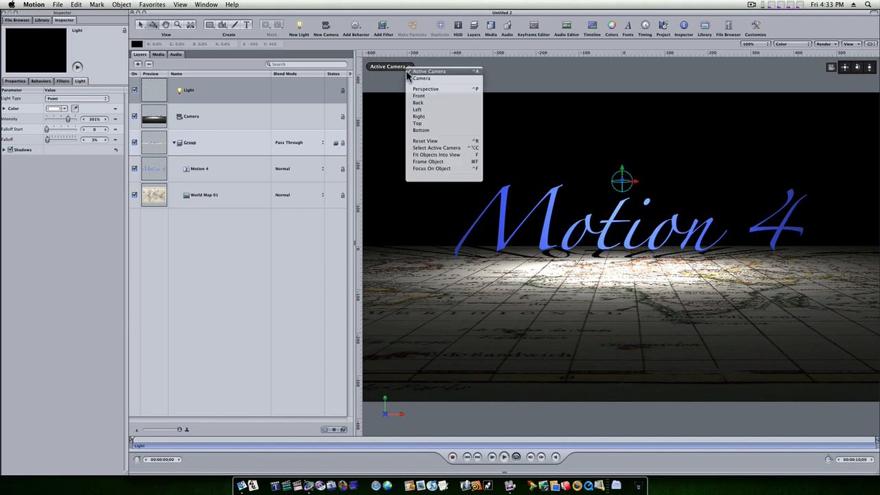
click(410, 88)
key(shift+super+r)
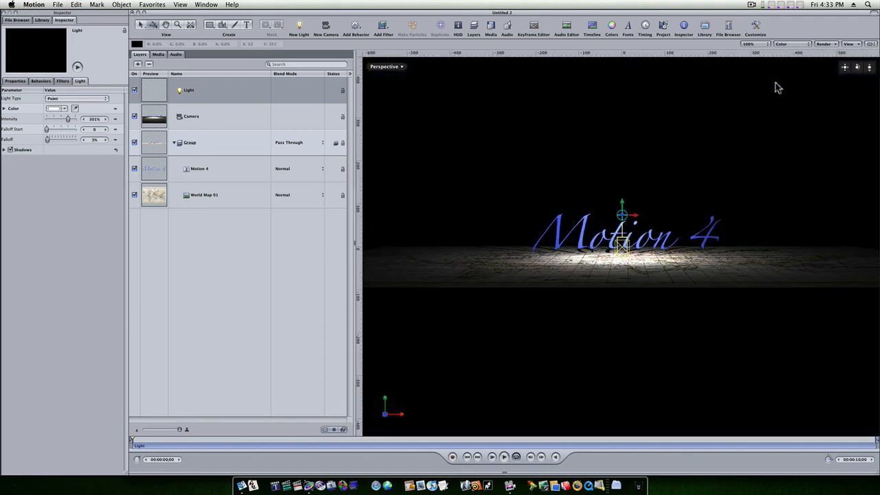
drag(860, 69, 784, 103)
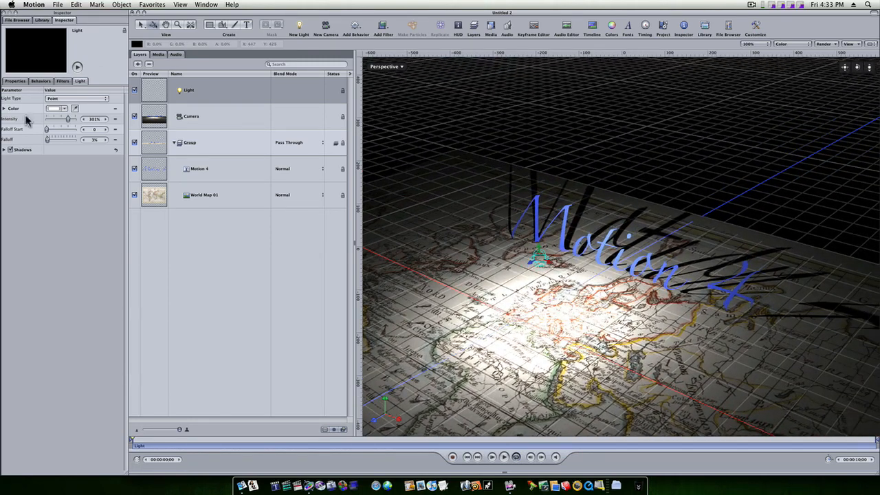
Set the light's intensity to 194% and raise the light higher above the map.
drag(68, 118, 62, 118)
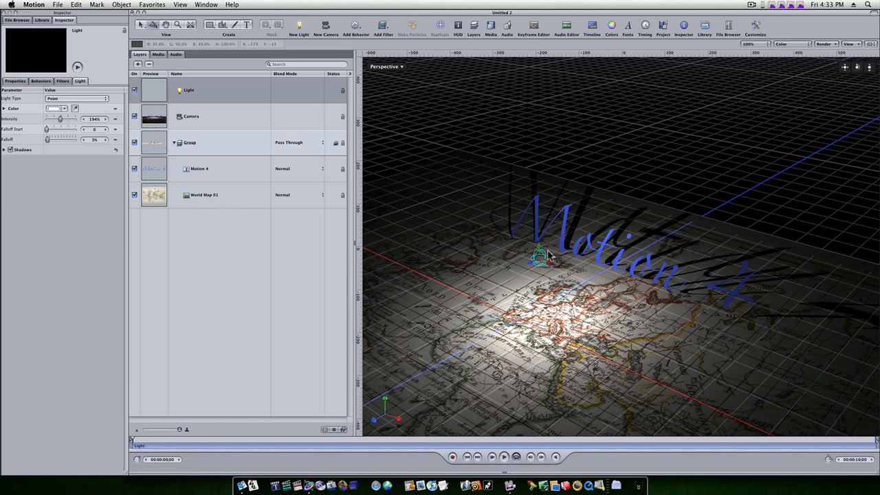
drag(541, 255, 543, 227)
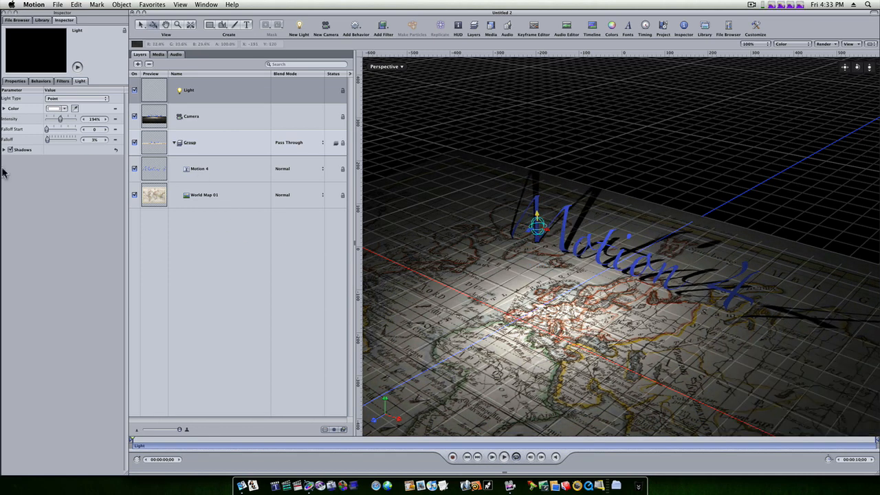
Soften the light's shadows by setting their softness to 11.
click(5, 150)
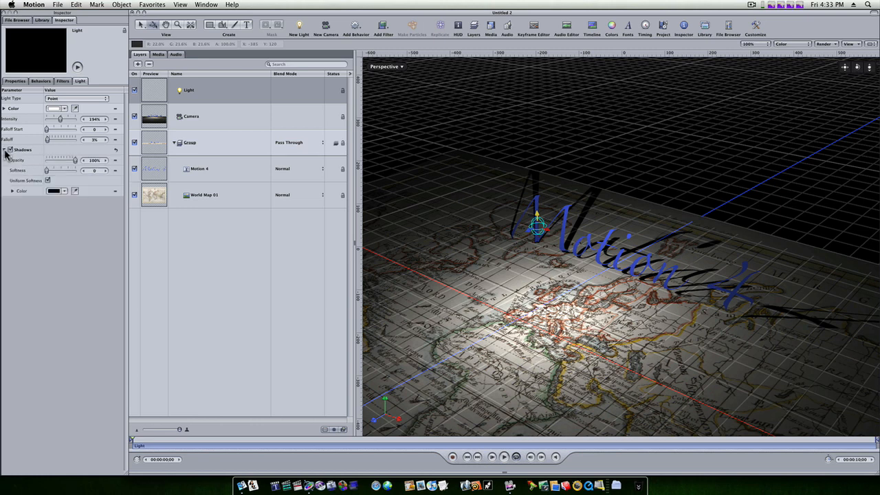
mouse_move(75, 163)
mouse_down()
mouse_move(54, 163)
mouse_move(77, 162)
mouse_move(53, 169)
mouse_move(74, 171)
mouse_move(63, 173)
mouse_up()
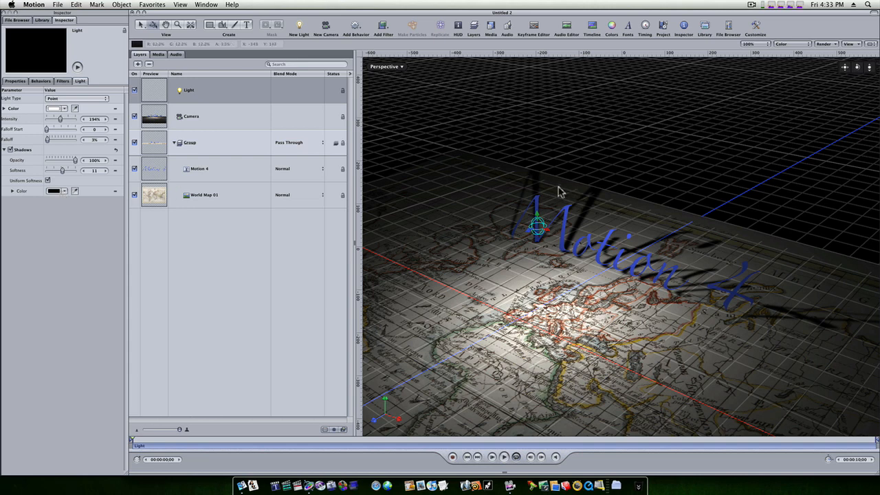
Turn on Flatten in the "Motion 4" text's layout and apply the Stylize filter Extrude to it.
click(219, 170)
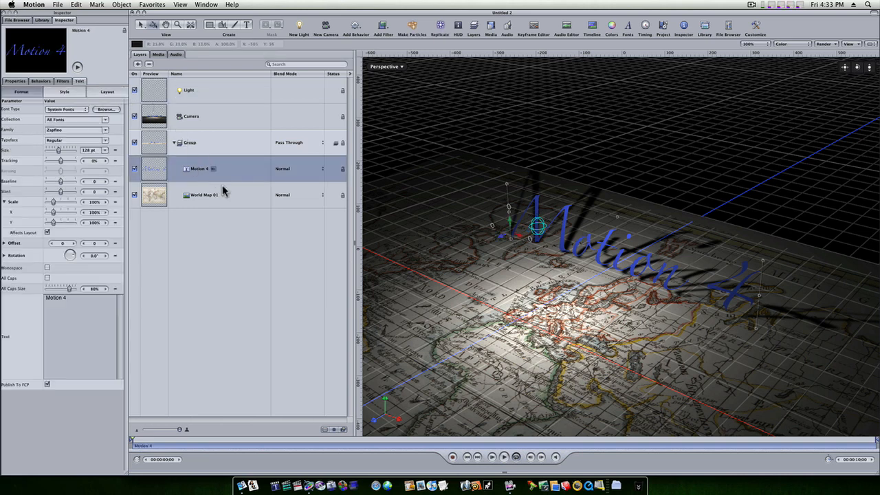
click(107, 92)
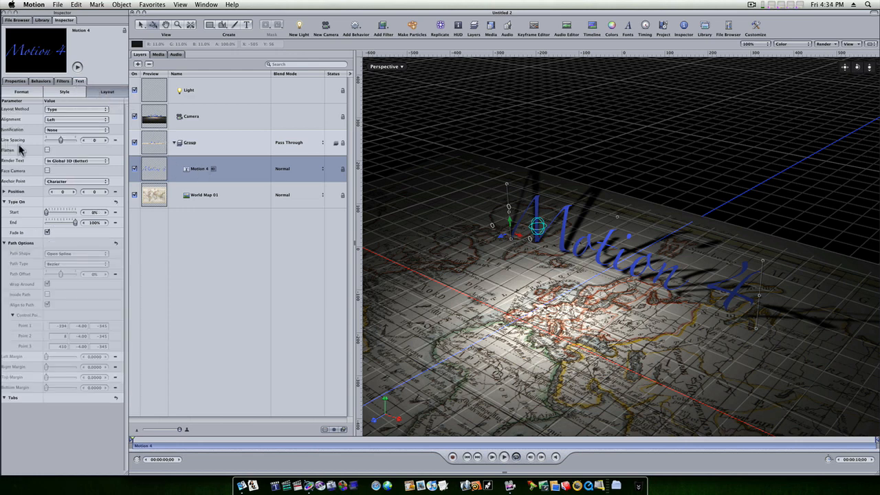
click(48, 150)
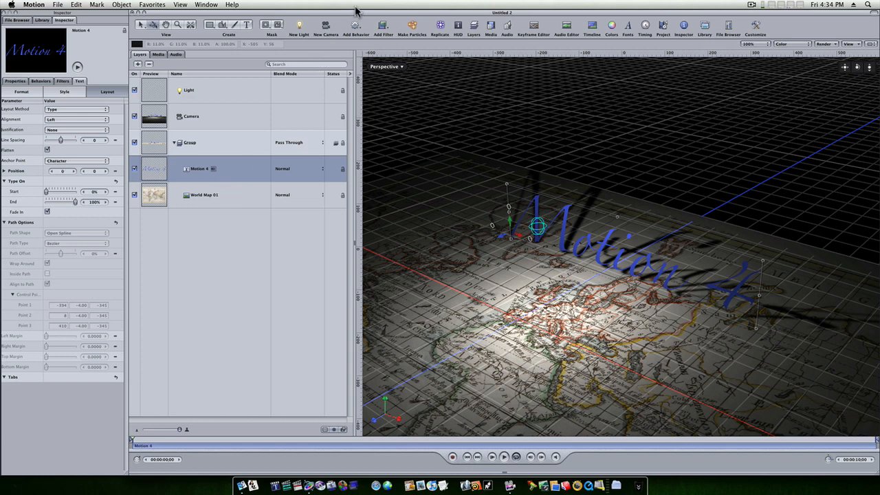
click(380, 27)
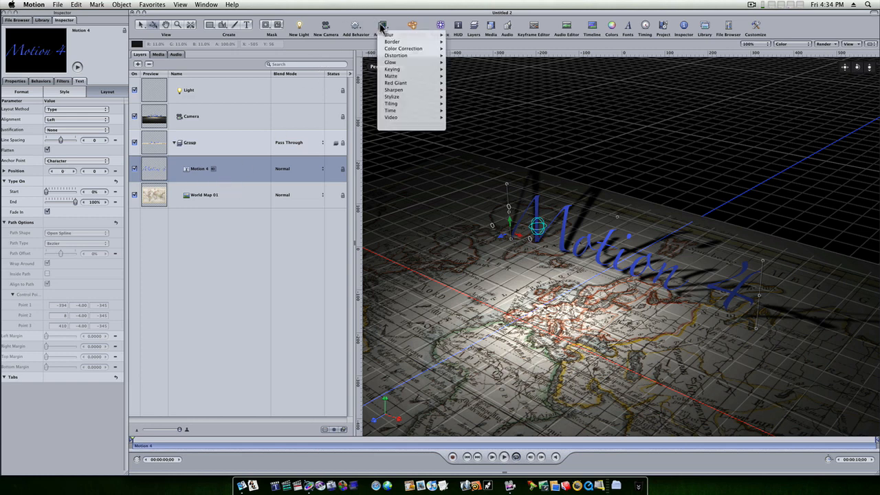
mouse_move(405, 101)
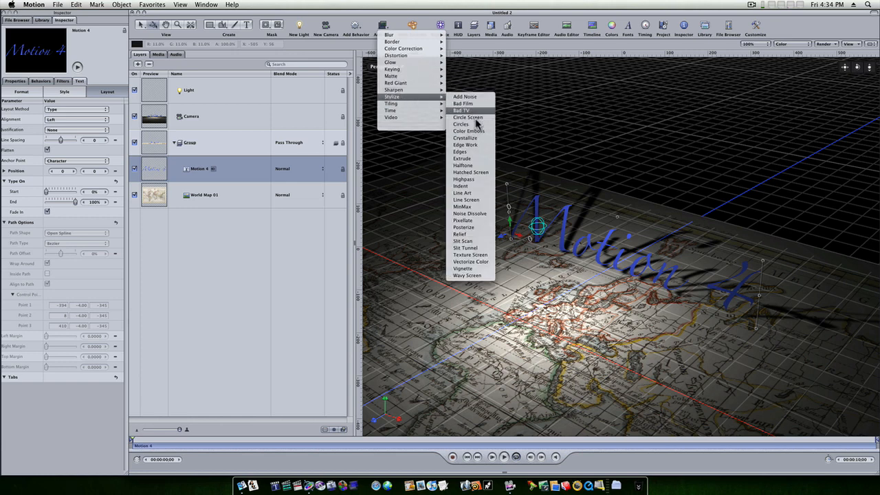
click(480, 160)
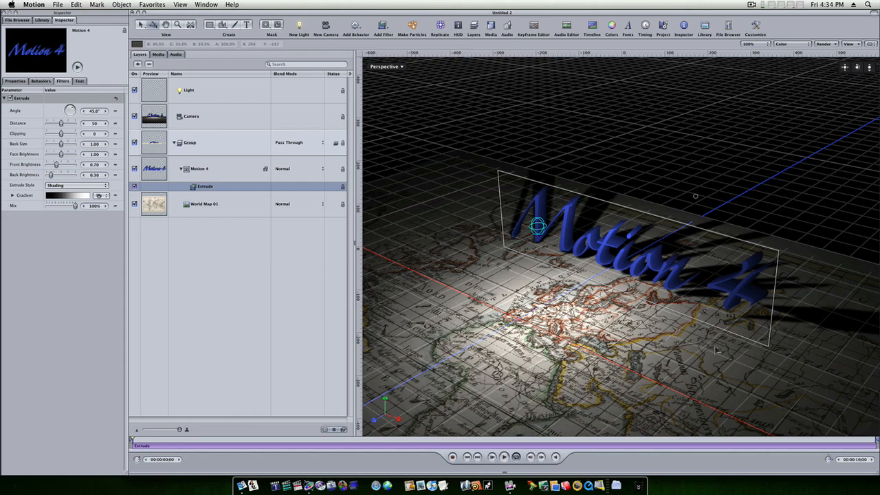
Set the Extrude filter to distance 28, clipping 15, back size 0.91, face brightness 1.24 and front brightness 0.52.
drag(858, 67, 865, 30)
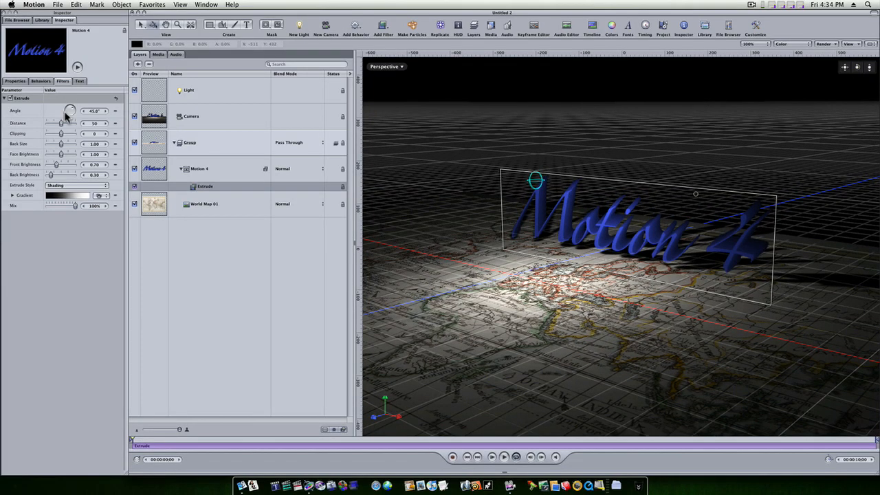
mouse_move(60, 123)
mouse_down()
mouse_move(74, 125)
mouse_move(55, 130)
mouse_move(70, 138)
mouse_move(57, 143)
mouse_move(55, 157)
mouse_move(70, 156)
mouse_move(51, 167)
mouse_move(57, 172)
mouse_up()
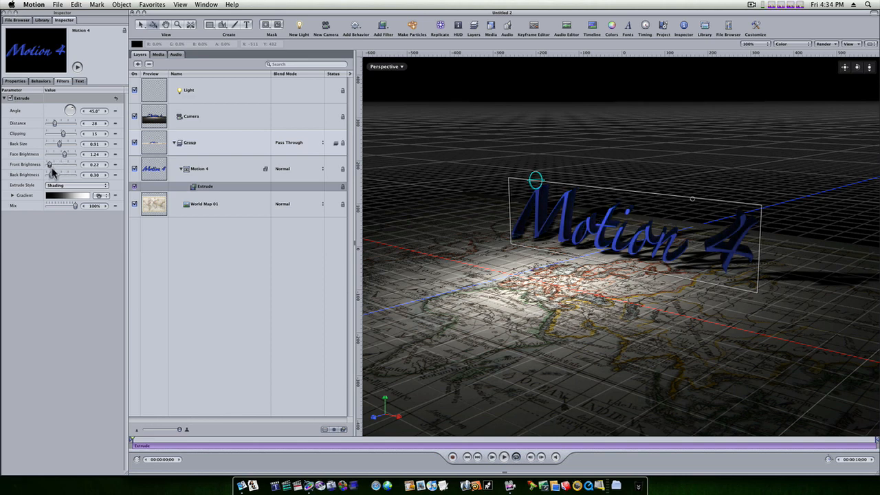
drag(54, 172, 58, 172)
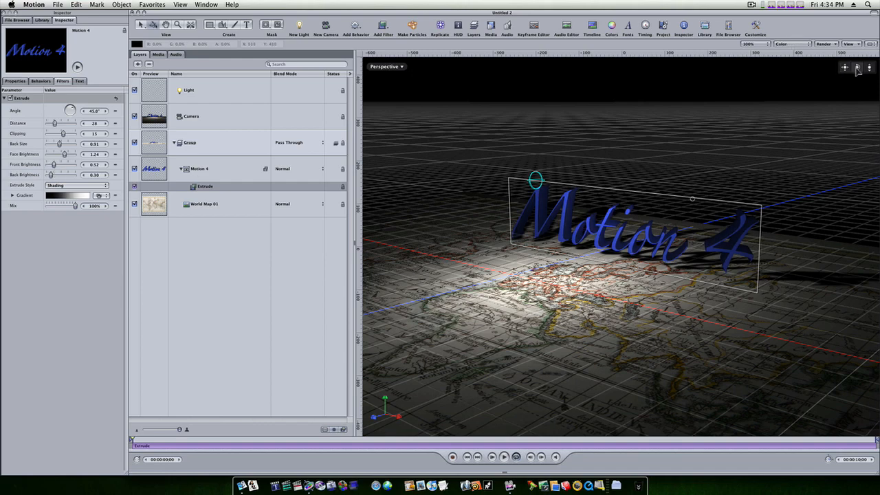
drag(857, 68, 837, 72)
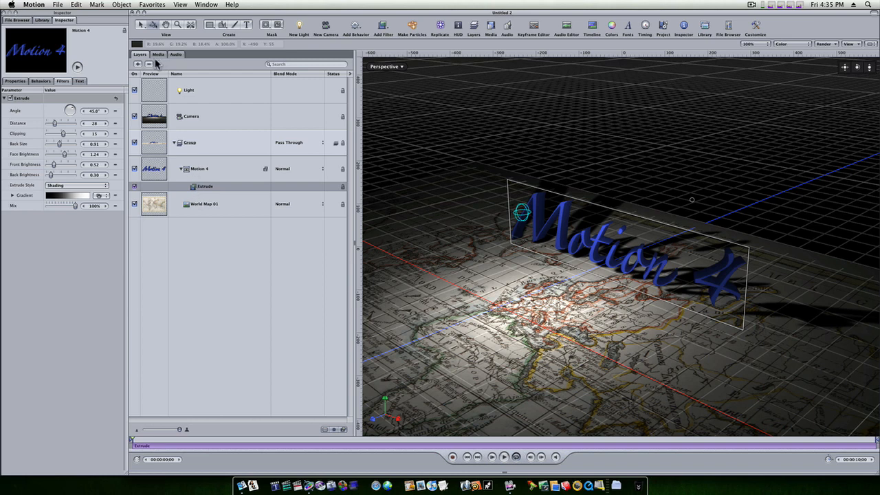
Turn off the light's shadows.
click(190, 94)
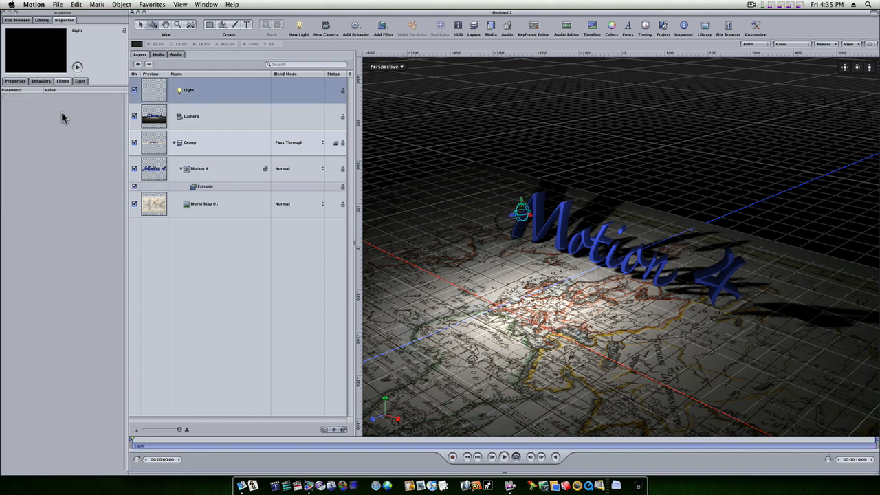
click(79, 81)
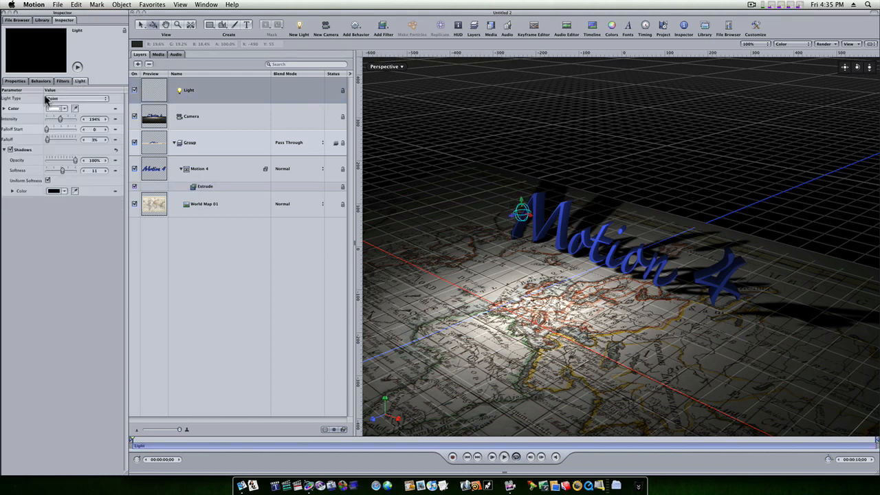
click(11, 150)
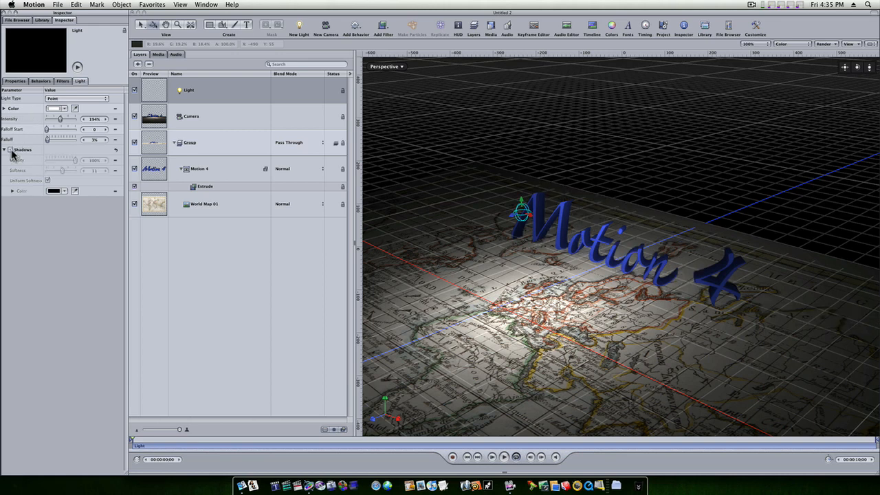
Turn on reflection for the group and for the "Motion 4" text, and view the text from a low side angle.
click(213, 143)
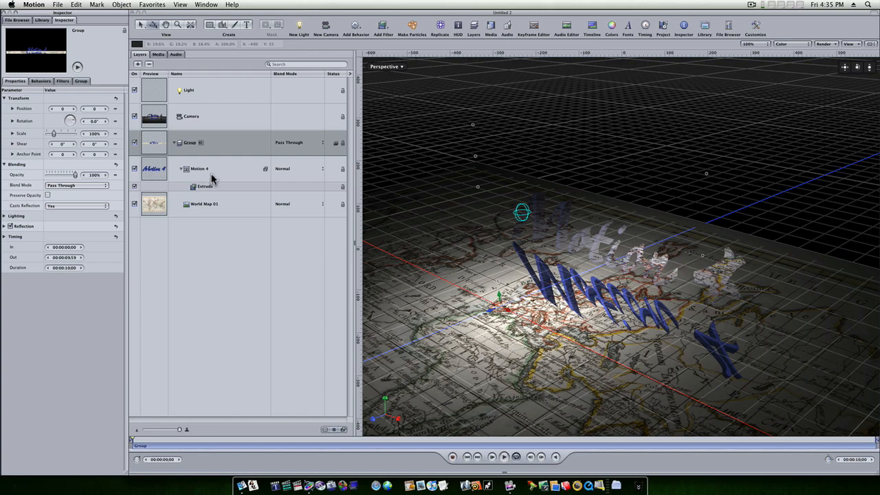
click(212, 175)
click(10, 237)
mouse_move(858, 68)
mouse_down()
mouse_move(858, 81)
mouse_move(796, 81)
mouse_move(774, 55)
mouse_move(796, 51)
mouse_move(823, 68)
mouse_move(827, 55)
mouse_move(867, 69)
mouse_move(867, 54)
mouse_up()
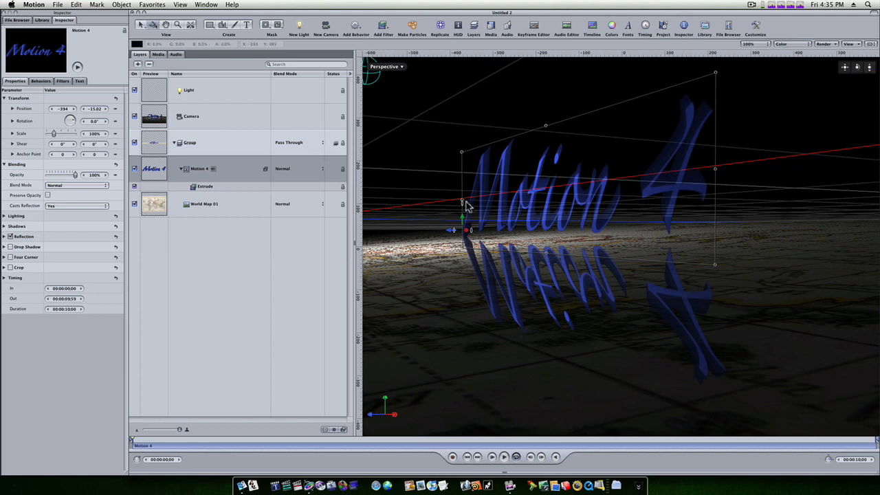
drag(462, 203, 450, 203)
Set the group's reflection to 41% reflectivity with a blur amount of 4, then turn on and adjust its falloff.
click(222, 153)
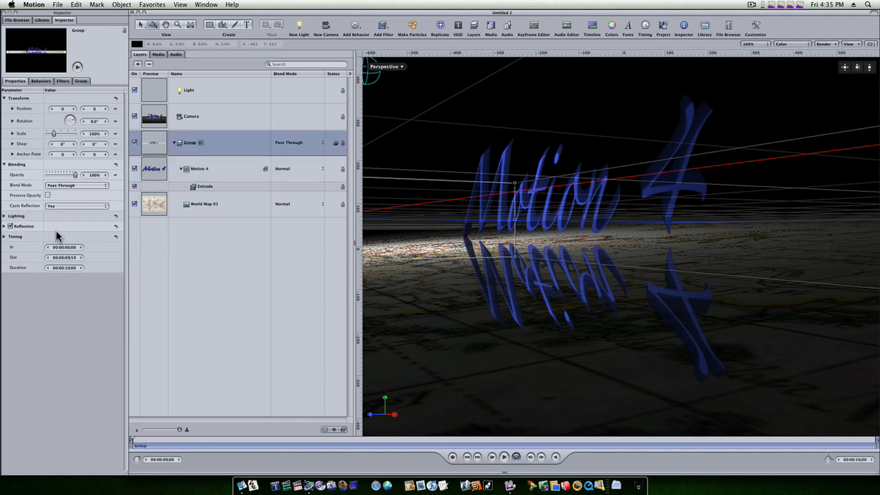
click(10, 226)
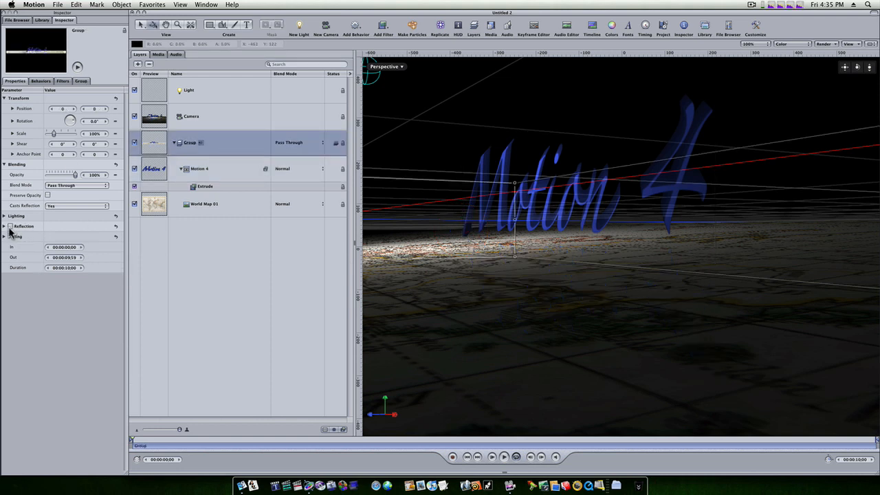
click(9, 226)
click(3, 226)
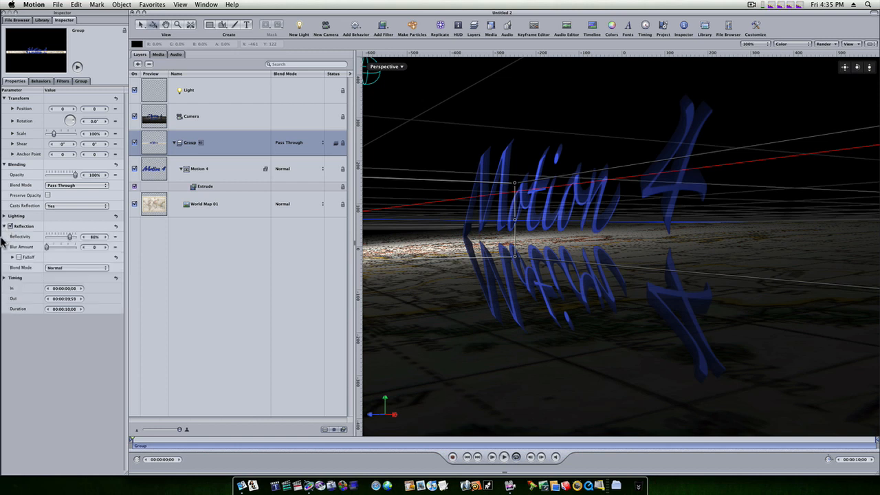
drag(69, 237, 51, 248)
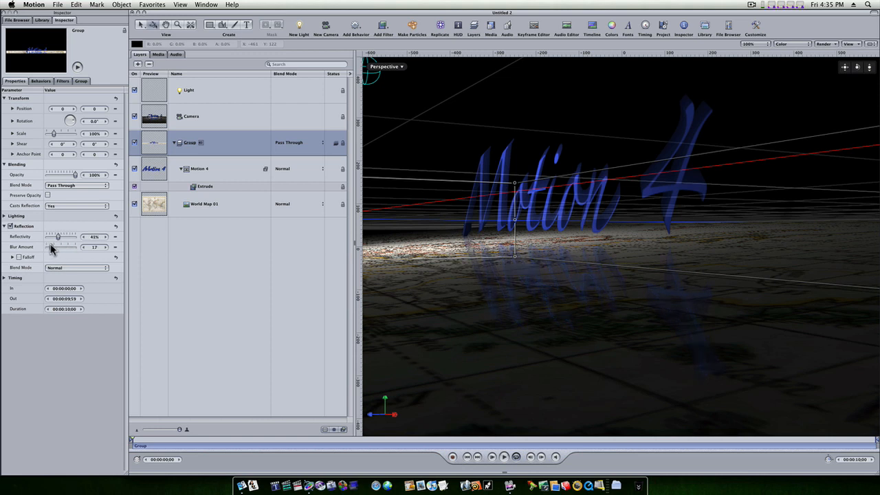
click(12, 257)
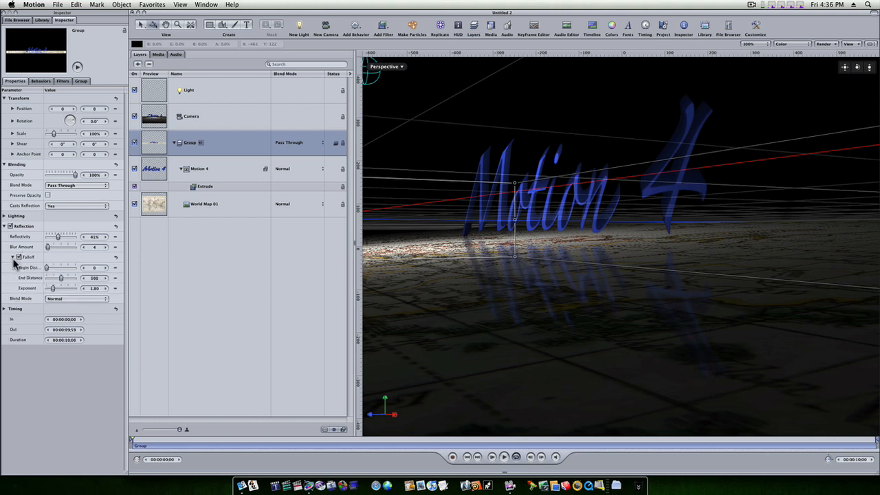
mouse_move(50, 270)
mouse_down()
mouse_move(59, 271)
mouse_move(46, 272)
mouse_move(56, 279)
mouse_up()
click(248, 328)
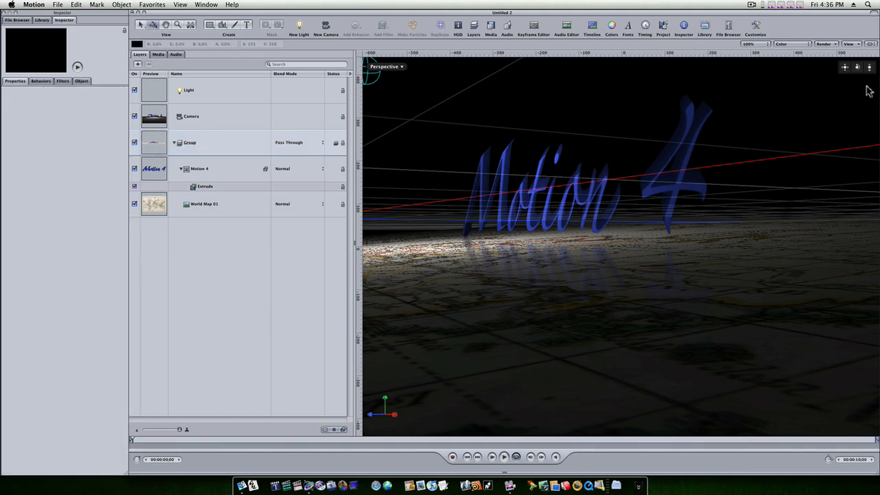
Lower the "Motion 4" text to a Y position of -24.08.
click(194, 171)
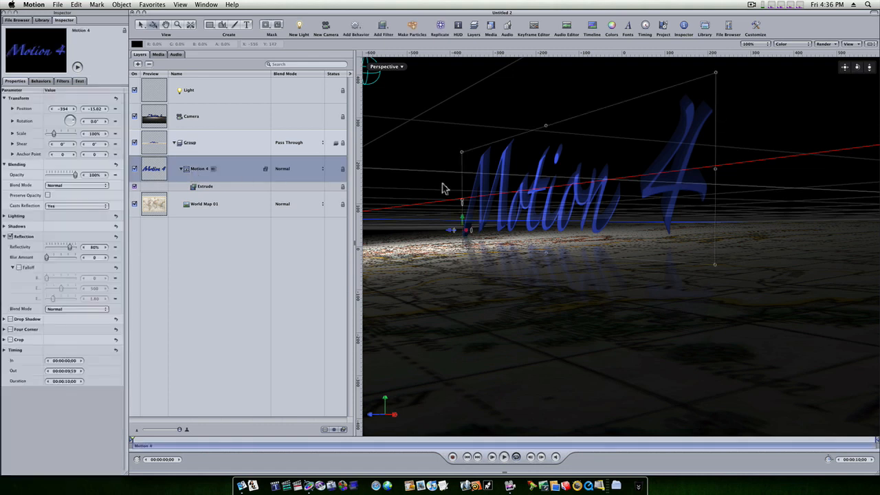
drag(463, 221, 462, 222)
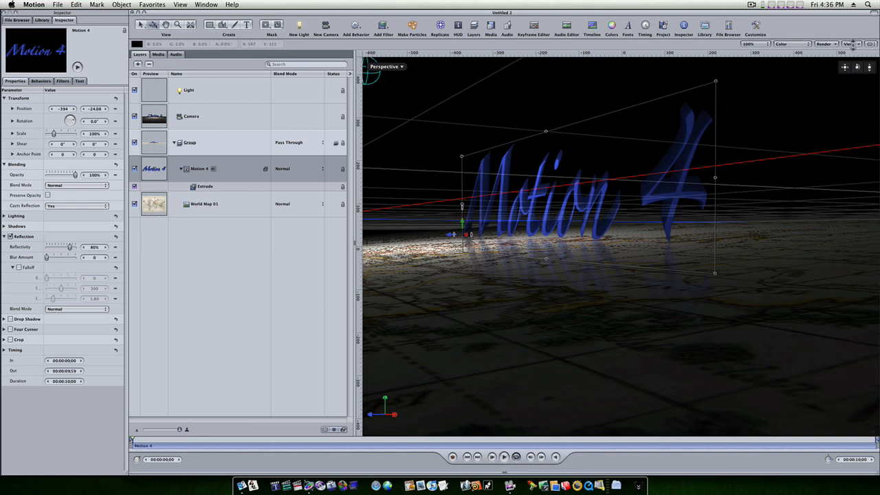
Hide the 3D grid and view the text and map from a slightly raised front angle.
click(853, 44)
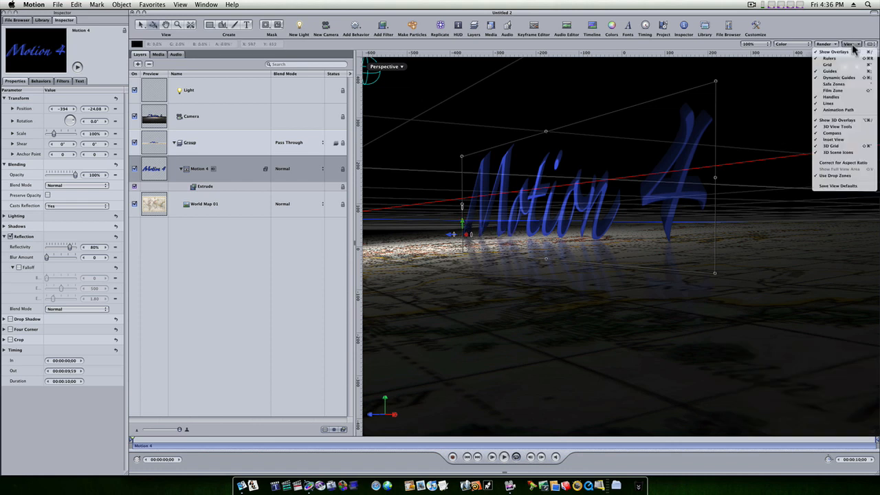
click(843, 146)
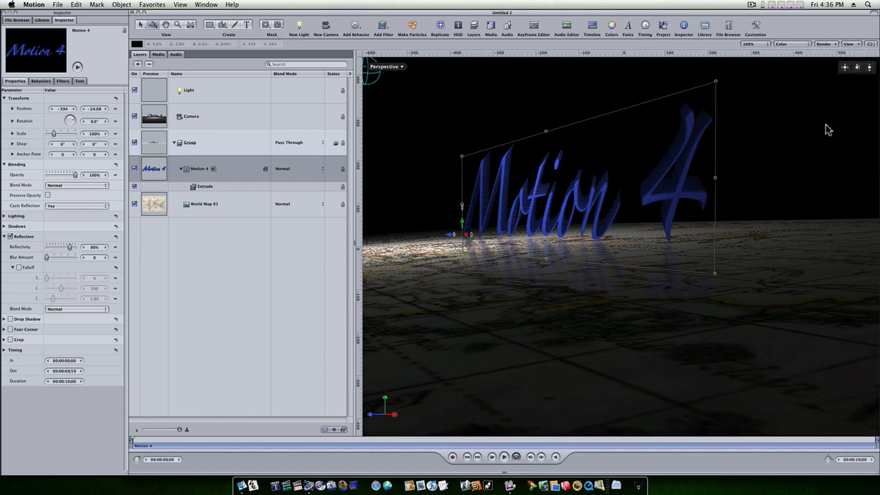
mouse_move(859, 68)
mouse_down()
mouse_move(879, 74)
mouse_move(853, 83)
mouse_move(853, 75)
mouse_up()
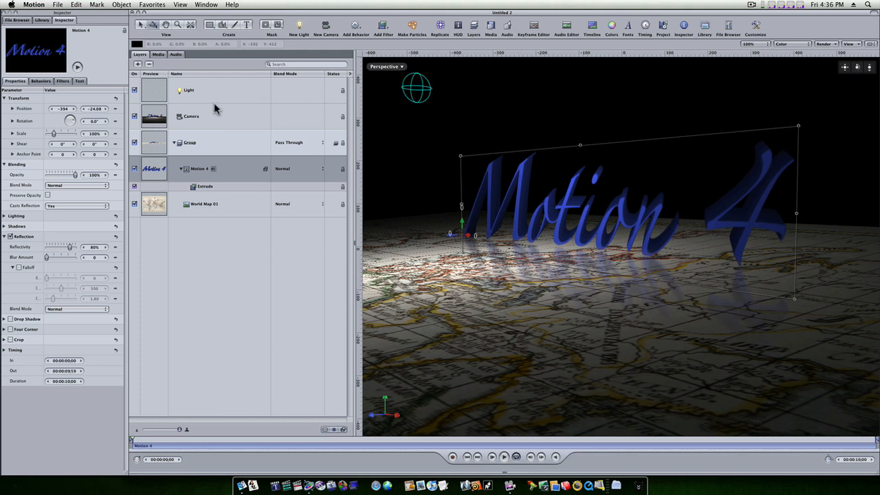
Turn the light's shadows back on and check the lit text from a slightly different angle.
click(212, 103)
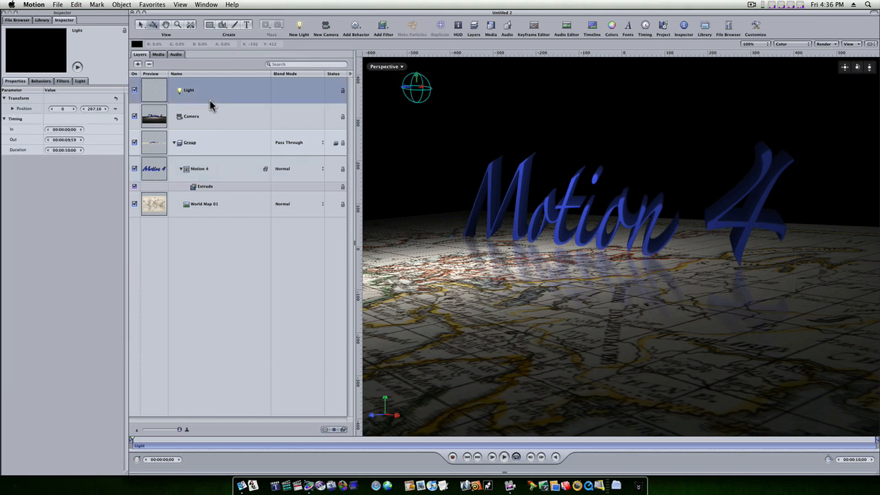
click(80, 82)
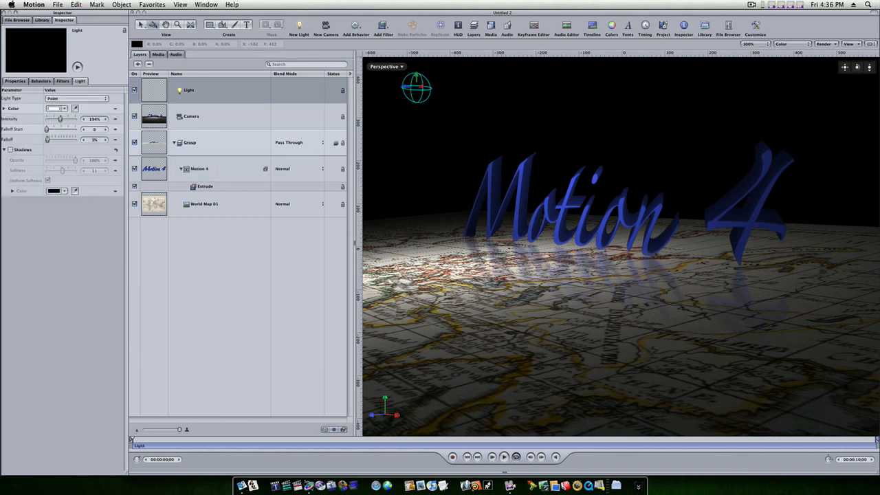
click(10, 149)
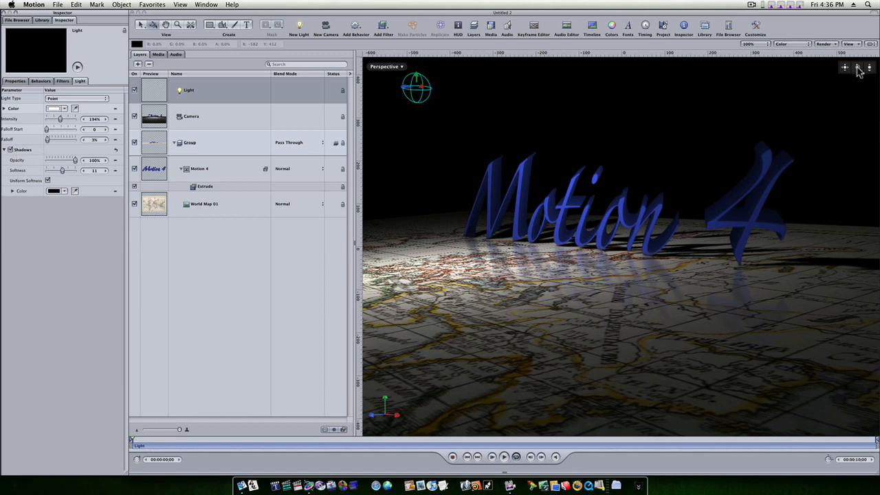
drag(858, 71, 807, 72)
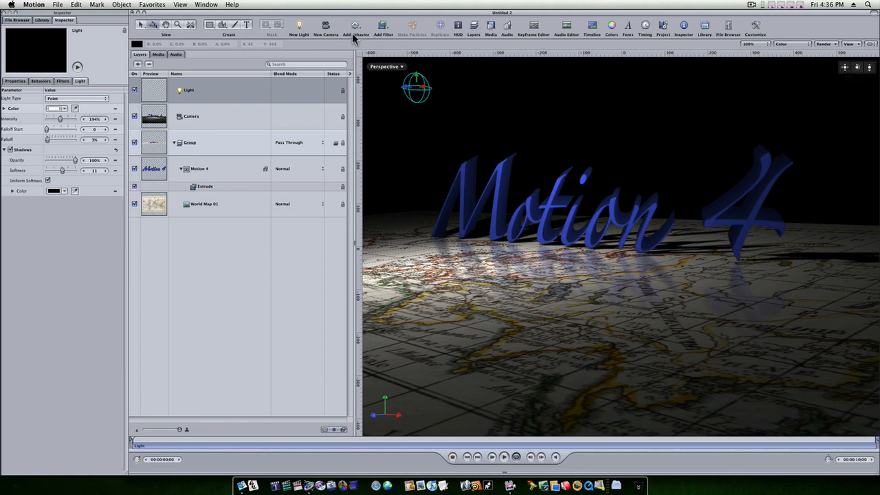
Select the camera and look through the behaviors that can be added to it, including the Camera category.
click(214, 115)
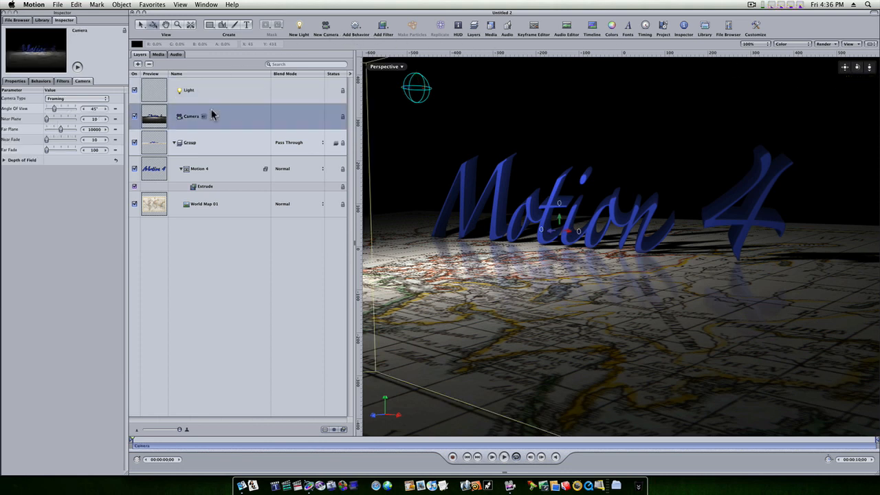
click(366, 25)
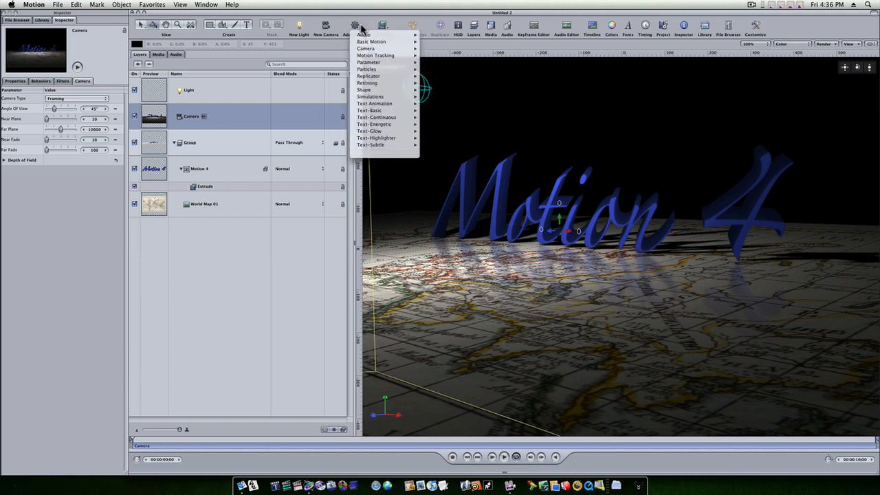
mouse_move(392, 49)
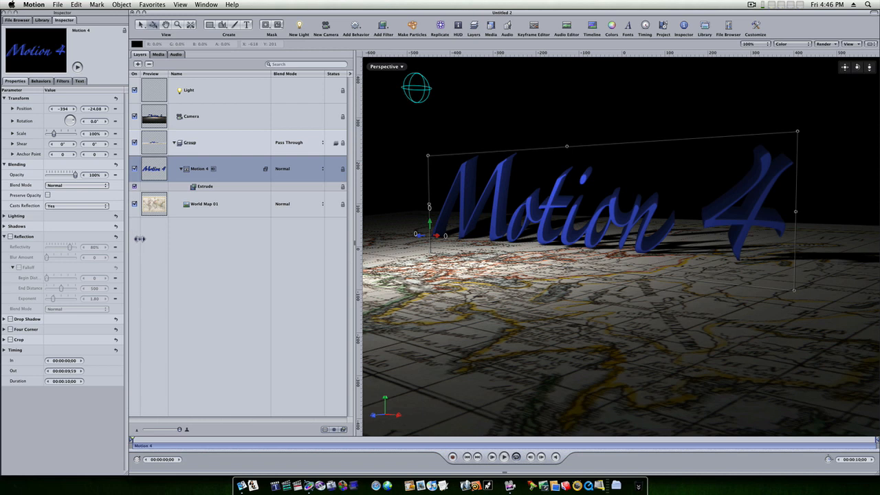
Try the World Map 01 layer's own reflection, then switch it back off.
click(206, 144)
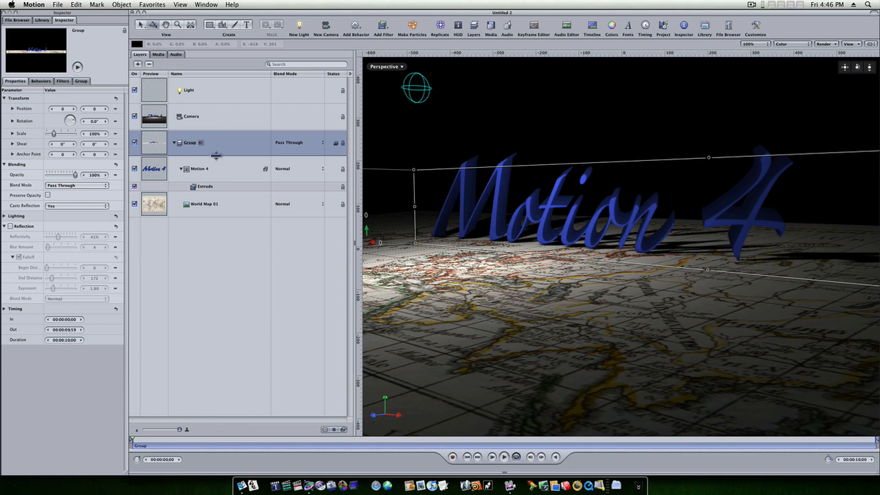
click(207, 205)
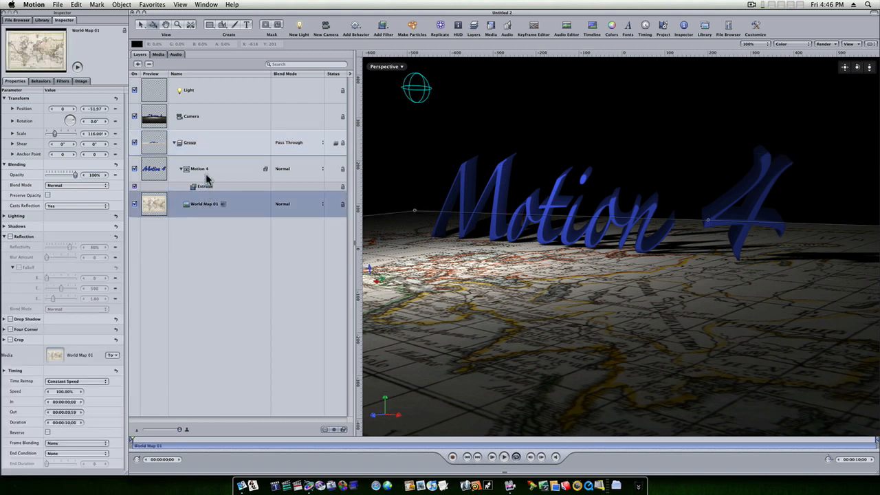
click(199, 172)
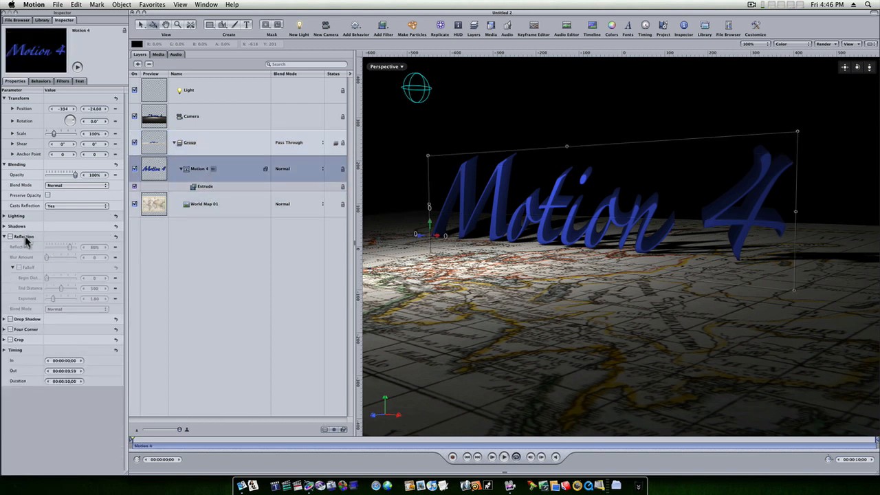
click(205, 211)
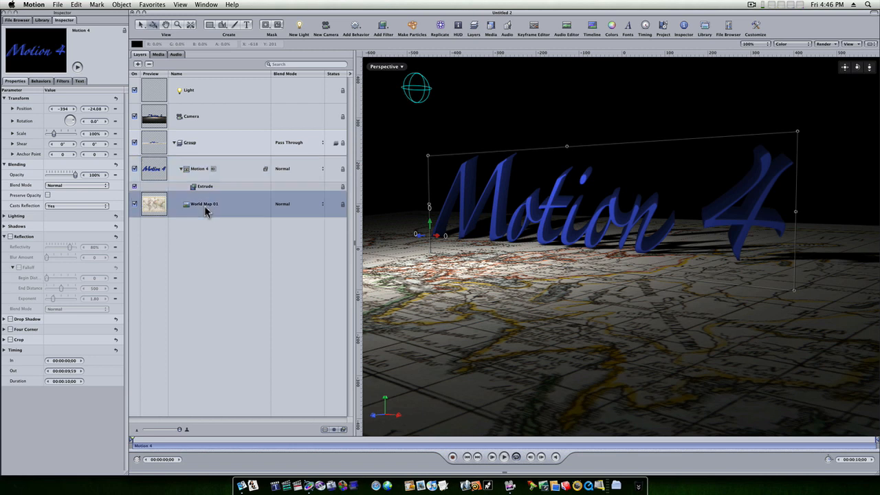
click(9, 236)
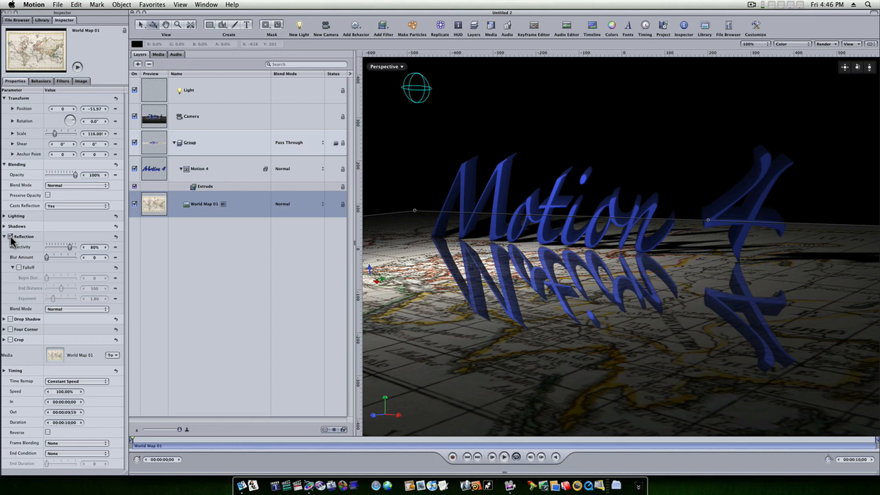
click(10, 237)
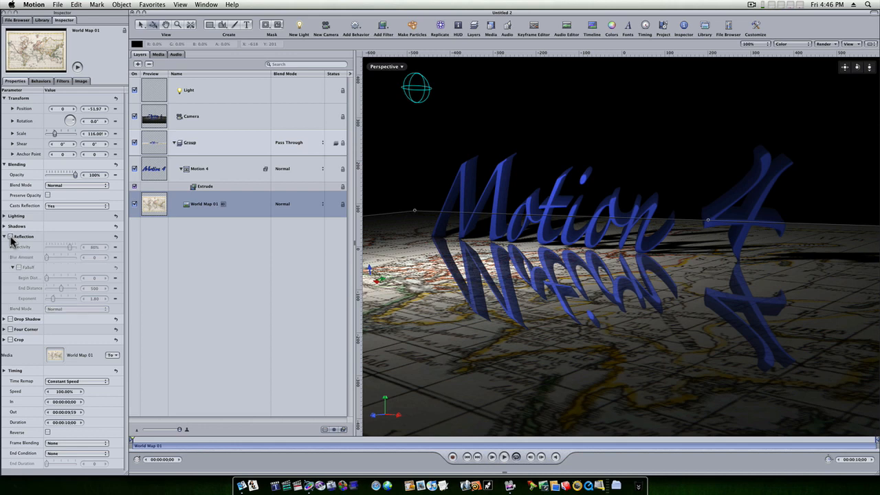
Preview the reflection on the whole group, then switch it back off.
click(211, 178)
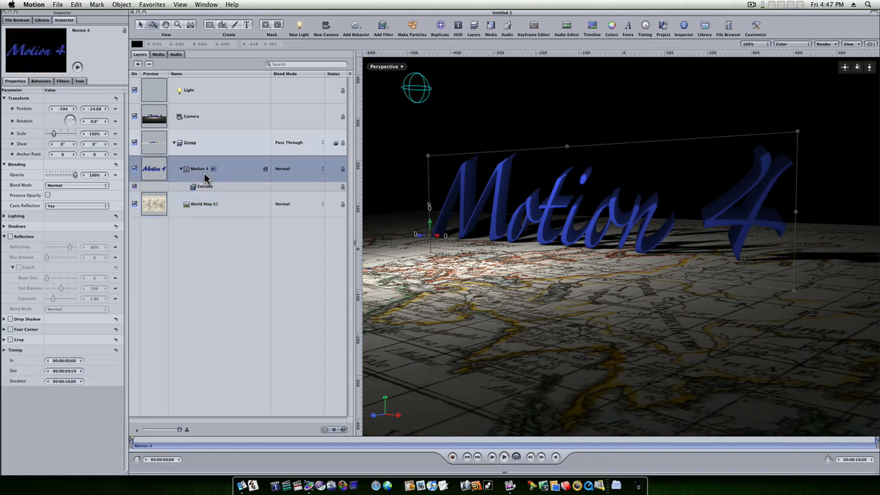
click(201, 143)
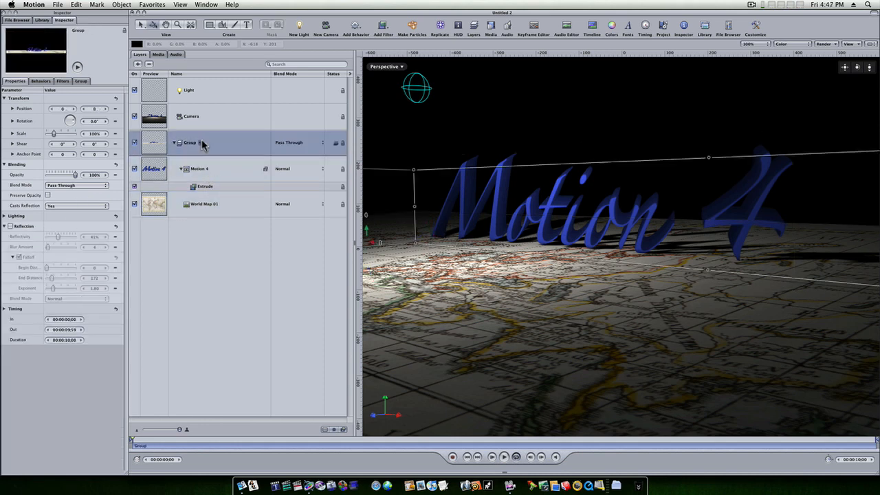
click(10, 227)
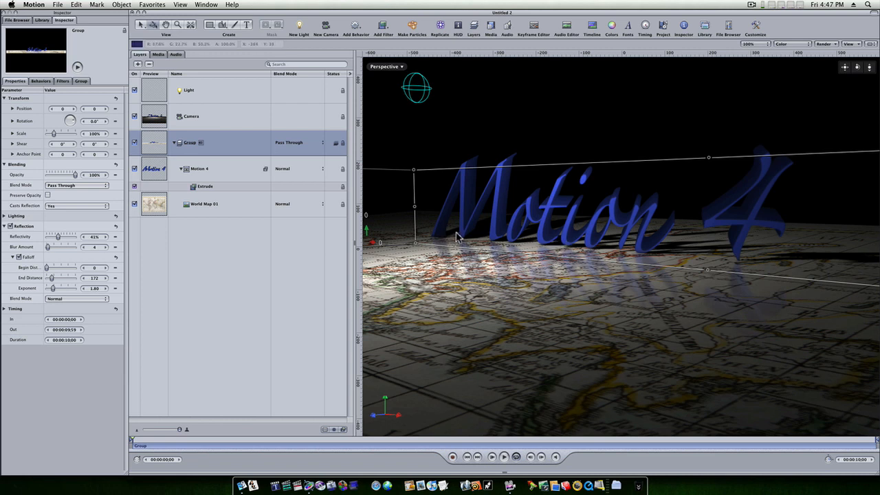
click(11, 227)
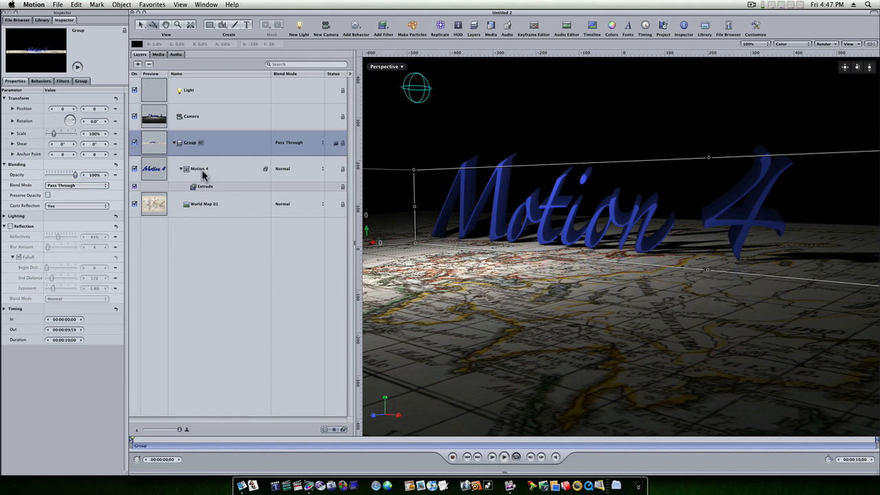
Try reflection on the "Motion 4" text layer, inspect it from a higher angle, then switch it back off.
click(196, 173)
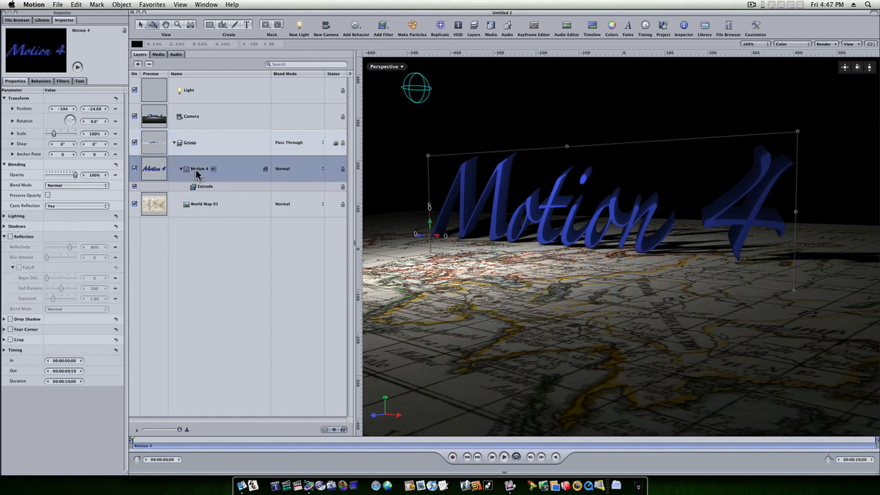
click(10, 236)
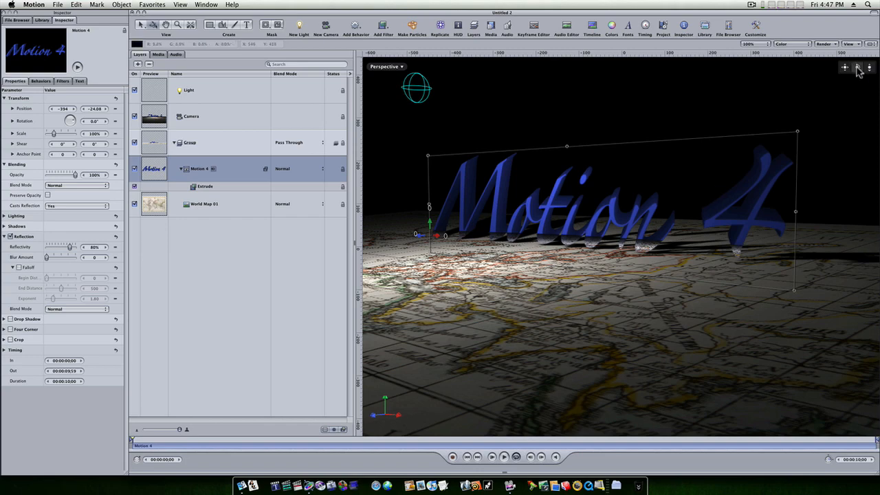
drag(857, 68, 873, 131)
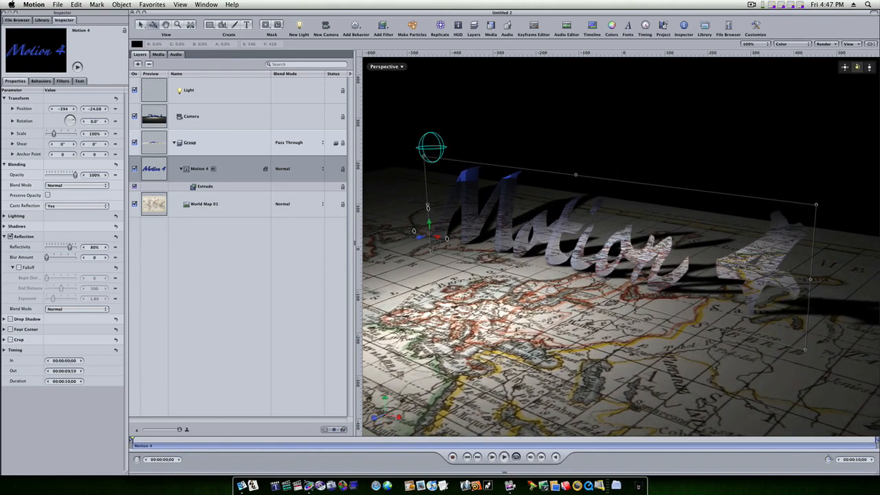
click(11, 238)
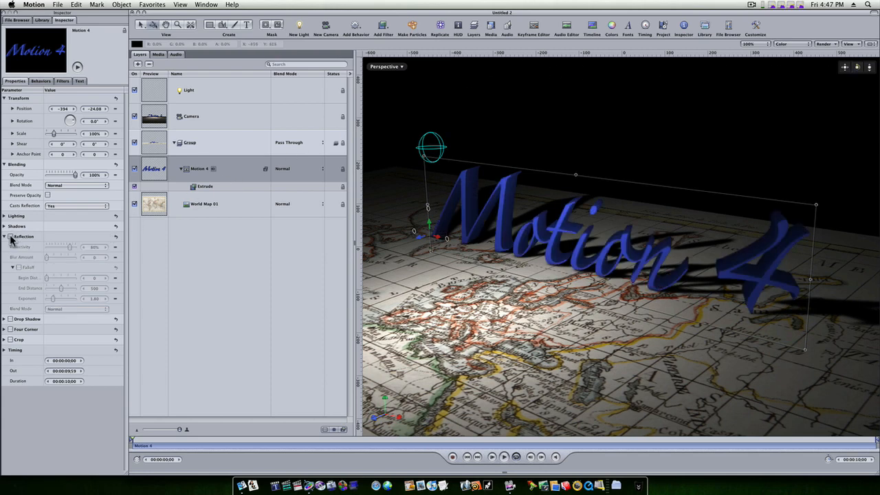
Turn on reflection for the World Map 01 layer and inspect the mirrored text from a lower angle.
click(11, 238)
click(605, 288)
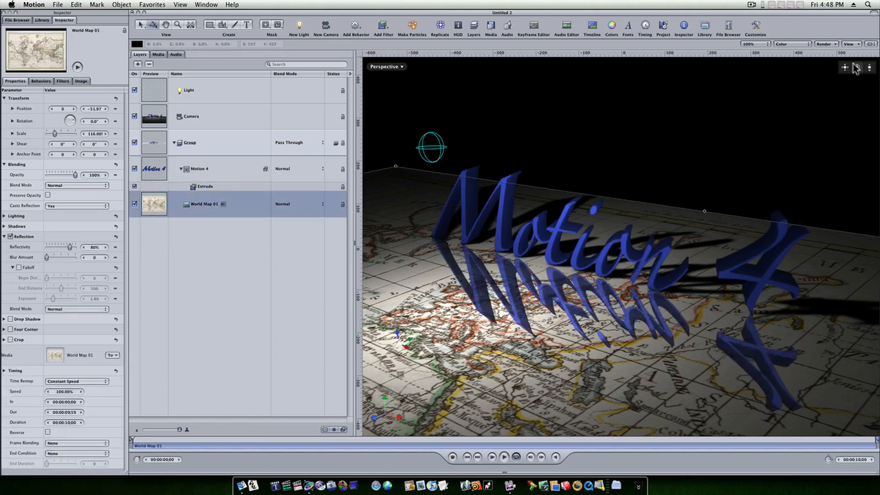
drag(857, 67, 848, 48)
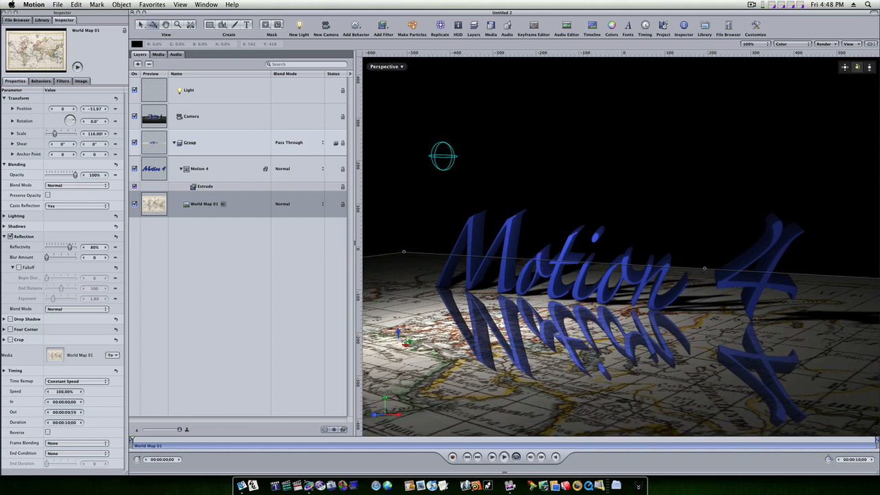
Turn the group's reflection back on and inspect the result from a higher angle.
click(188, 152)
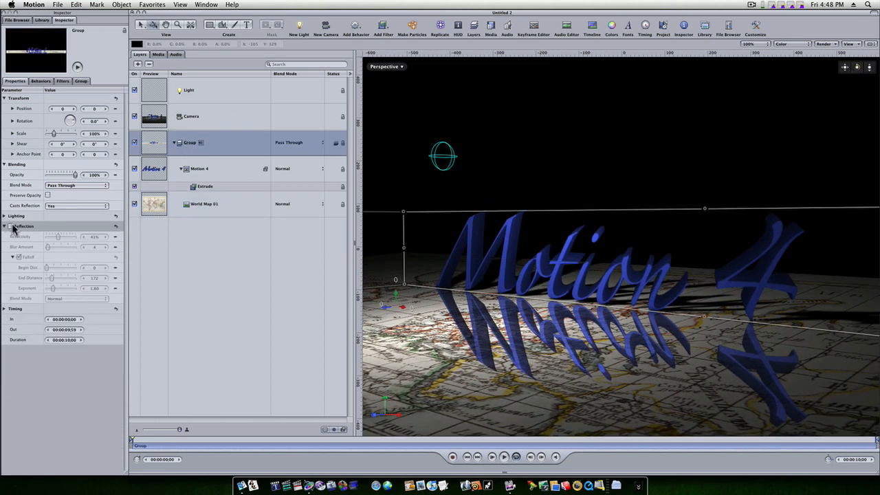
click(11, 226)
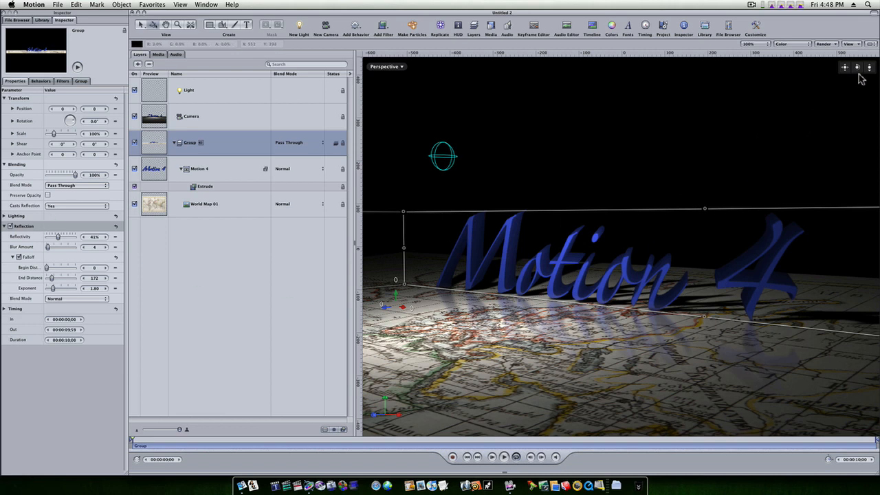
drag(857, 67, 829, 101)
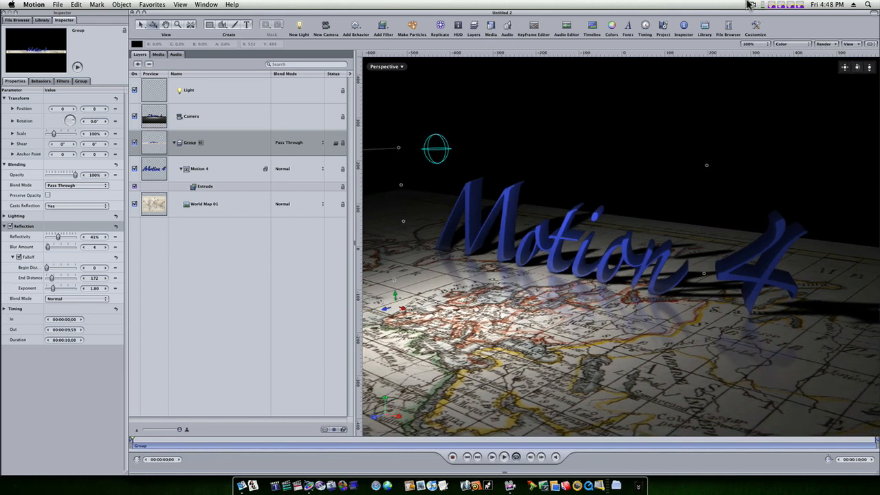